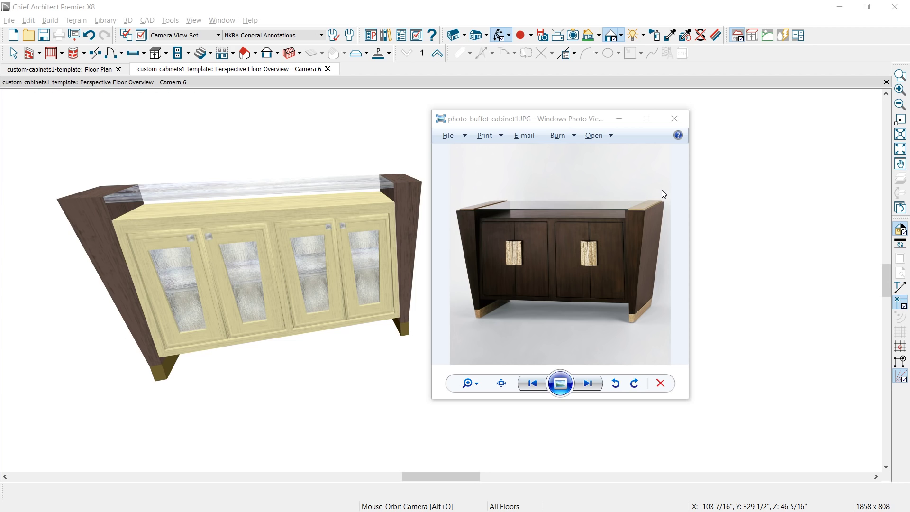
Step: Close the reference photo and start placing a base cabinet in the 3D view
left_click(157, 54)
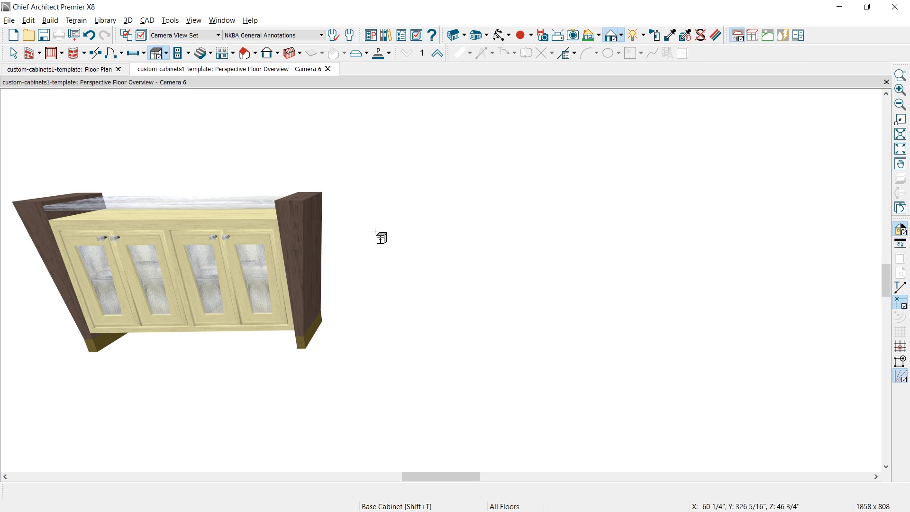
Step: Place a base cabinet right of the buffet and stretch it into a two-door width
left_click(408, 274)
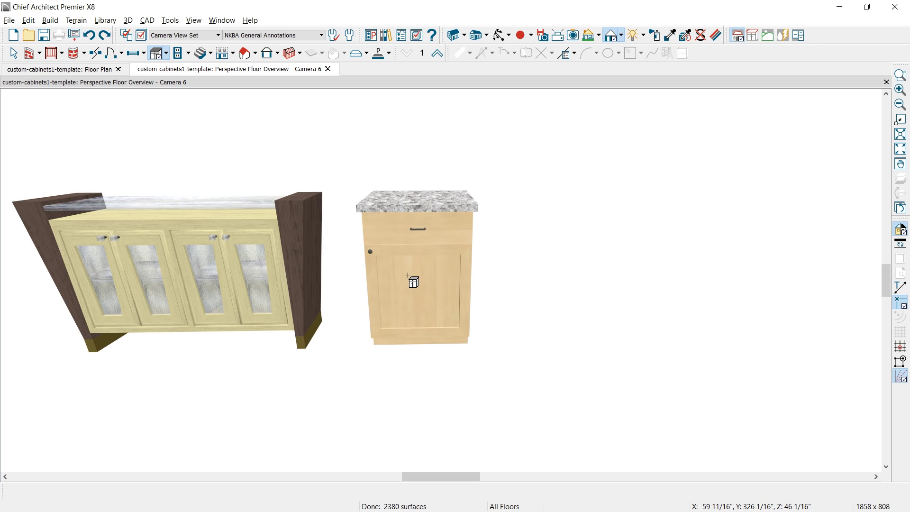
left_click_drag(483, 283, 574, 284)
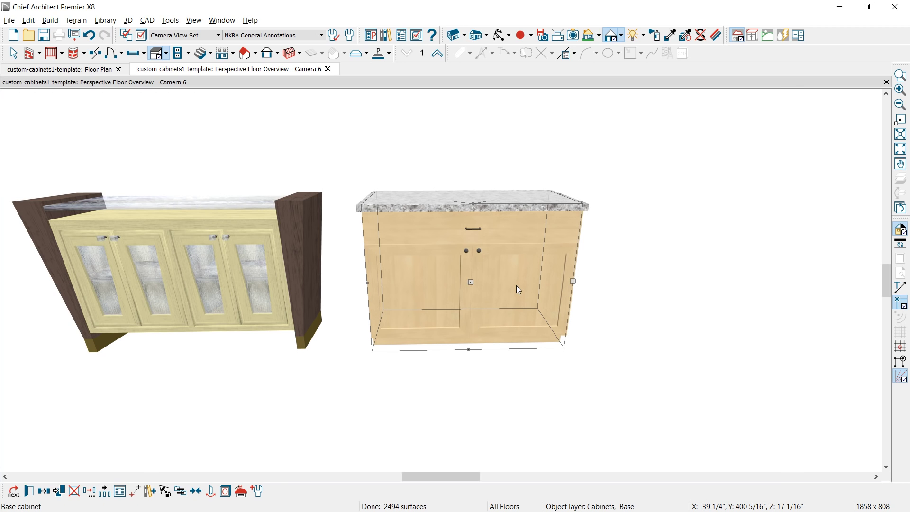
Step: Set the cabinet to 27" high and 15" deep with a 1" countertop and 0 overhang
double_click(517, 286)
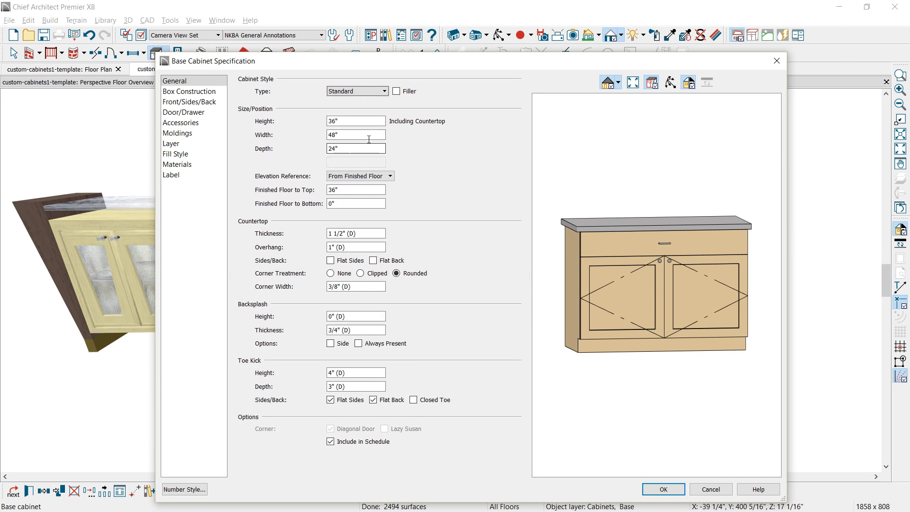
left_click(362, 121)
double_click(361, 121)
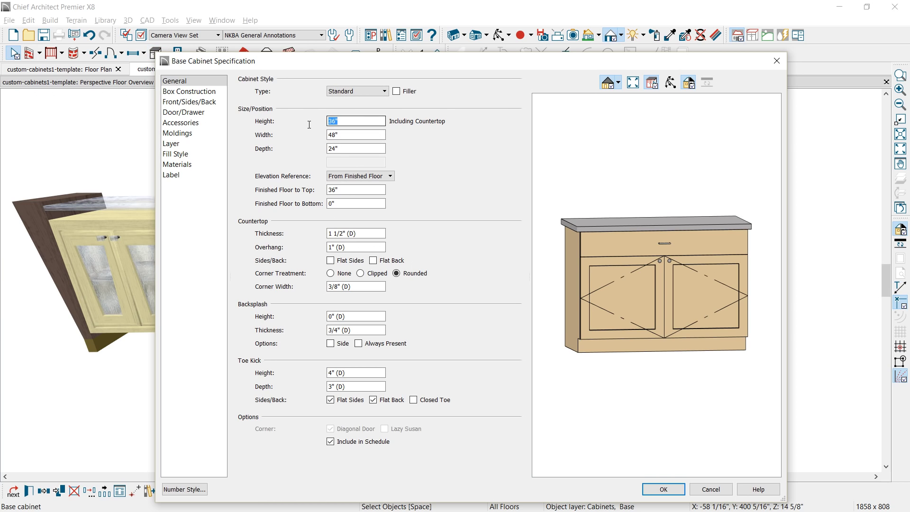
type("27")
key("Tab")
key("Tab")
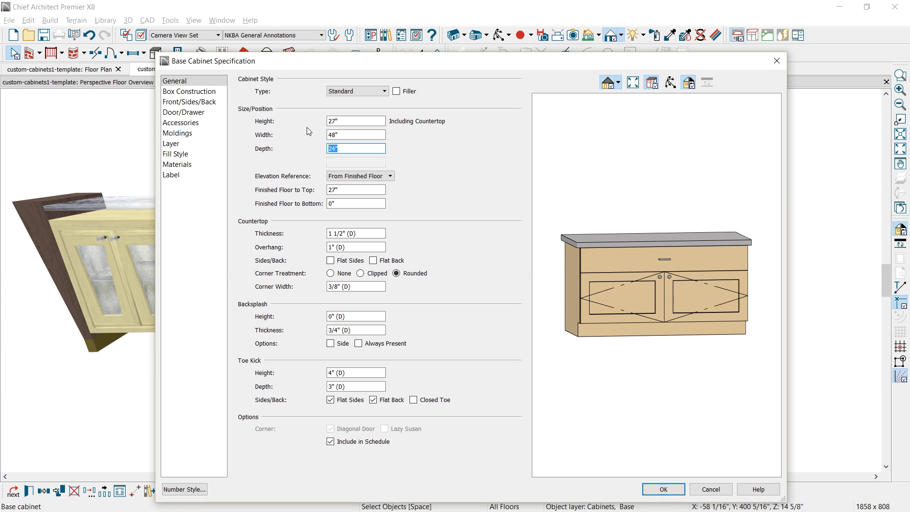
type("15")
left_click(358, 233)
left_click_drag(358, 233, 297, 234)
type("1")
left_click(354, 247)
type("0")
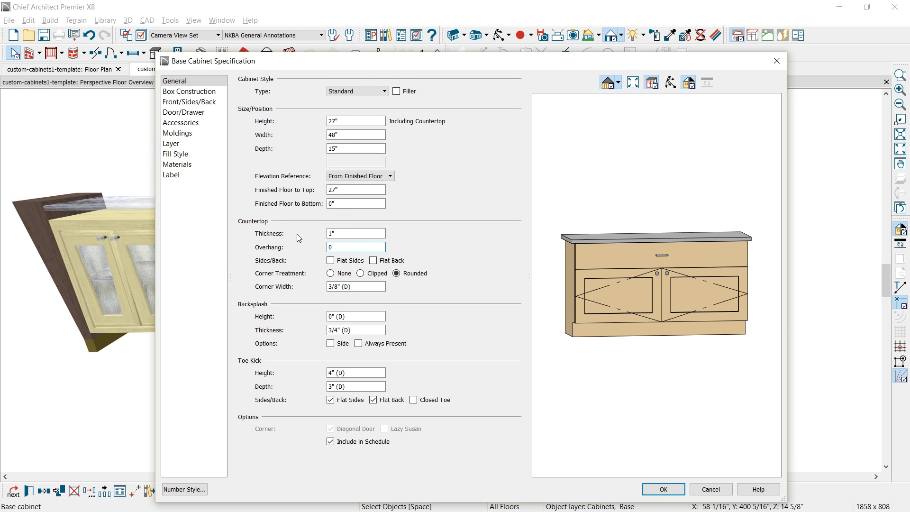
Step: Give the countertop flat sides and back with no corner, 0 toe kick, and a framed box
left_click(330, 262)
left_click(374, 261)
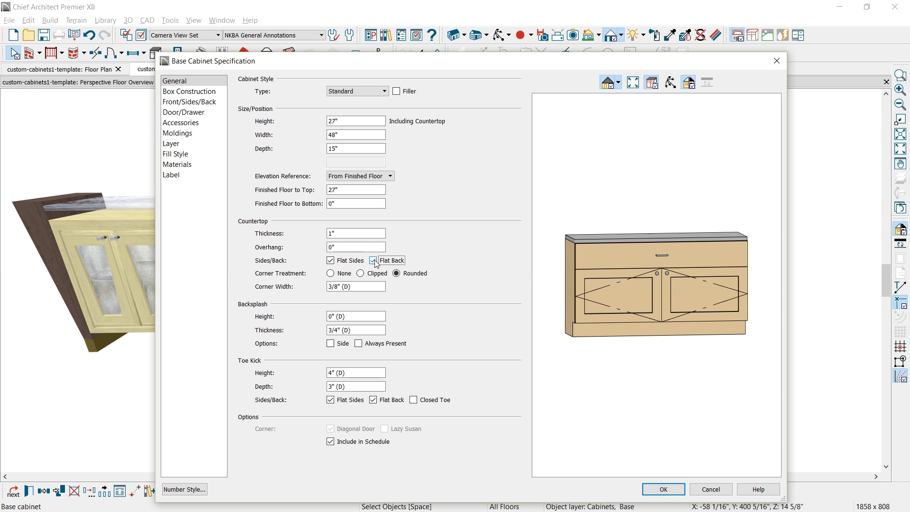
left_click(331, 275)
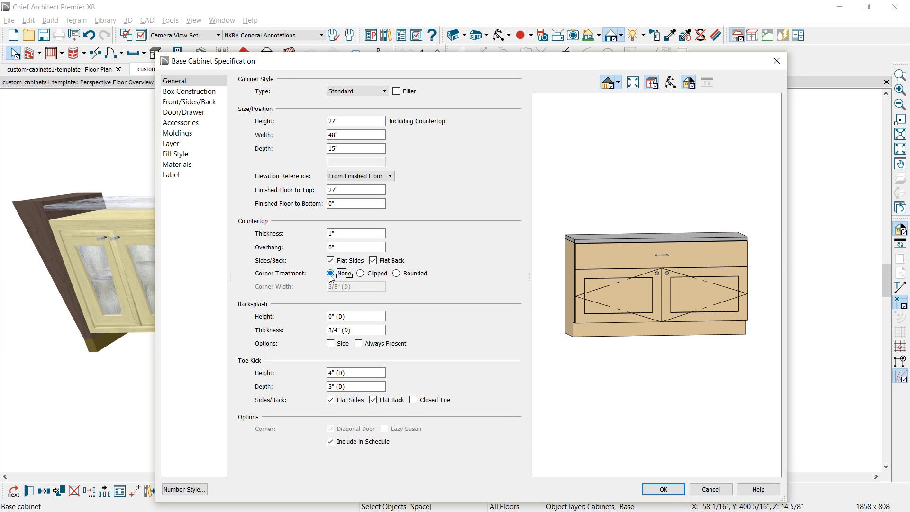
left_click_drag(359, 372, 328, 373)
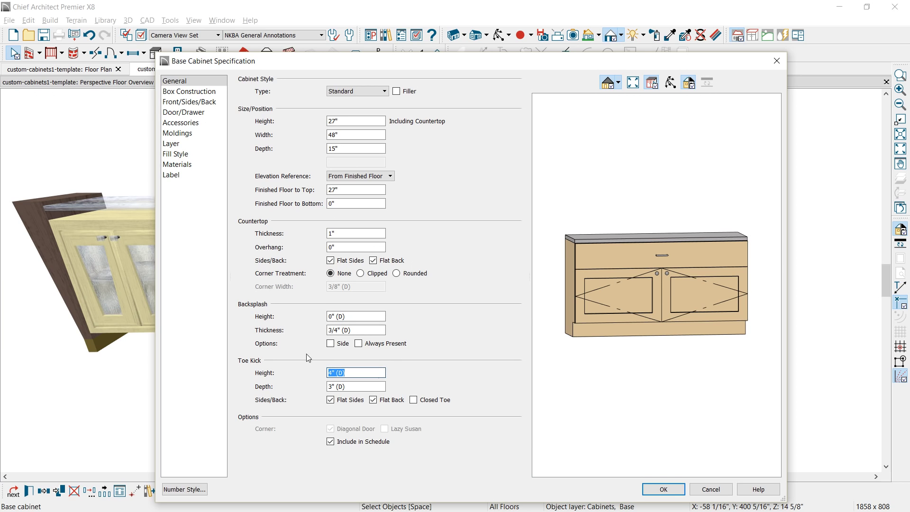
type("0")
left_click(208, 91)
left_click(261, 96)
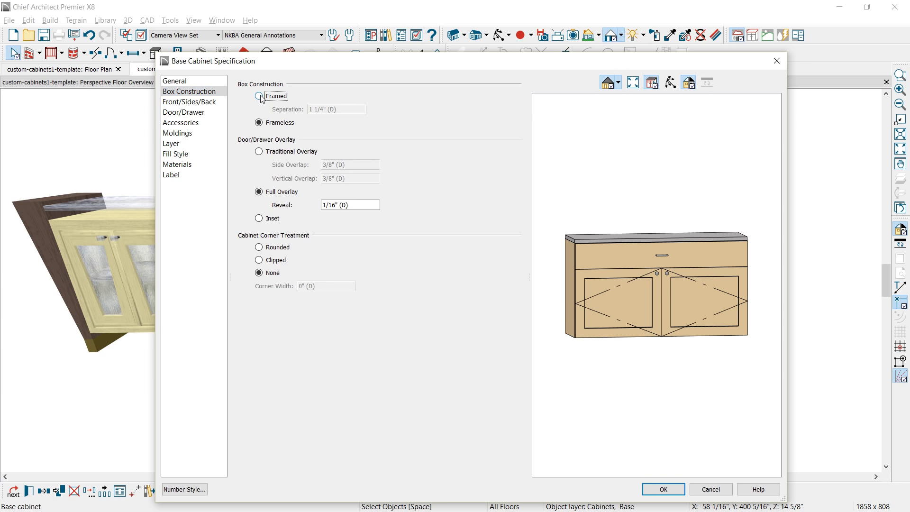
Step: Make the fronts inset, delete the drawer, and split a Door - Double into two pairs
left_click(259, 219)
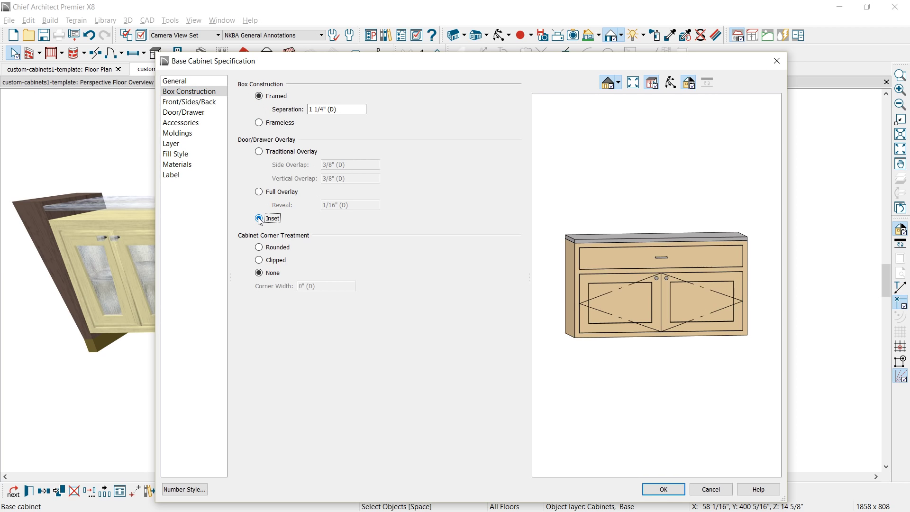
left_click(606, 257)
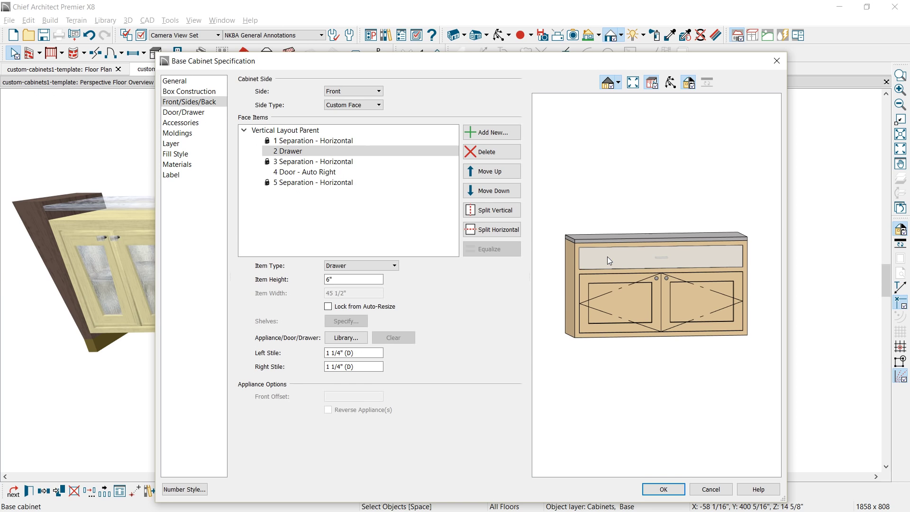
left_click(501, 152)
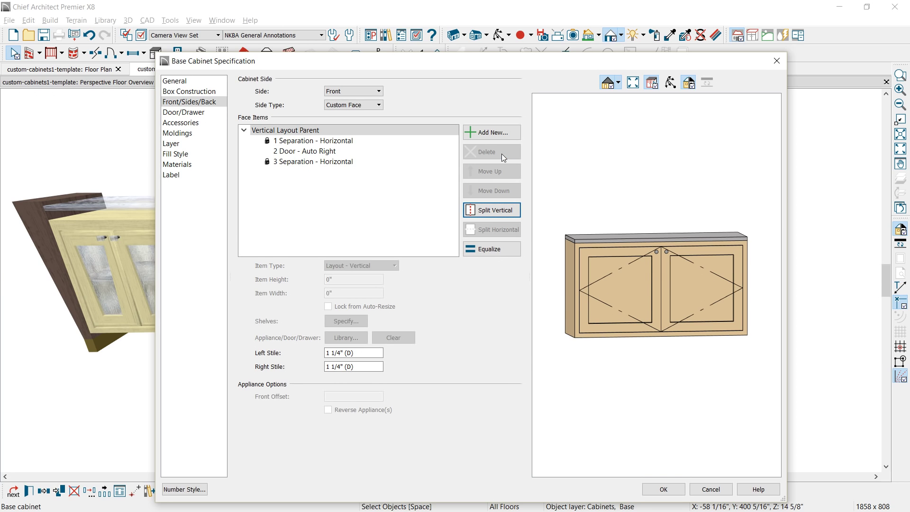
left_click(643, 282)
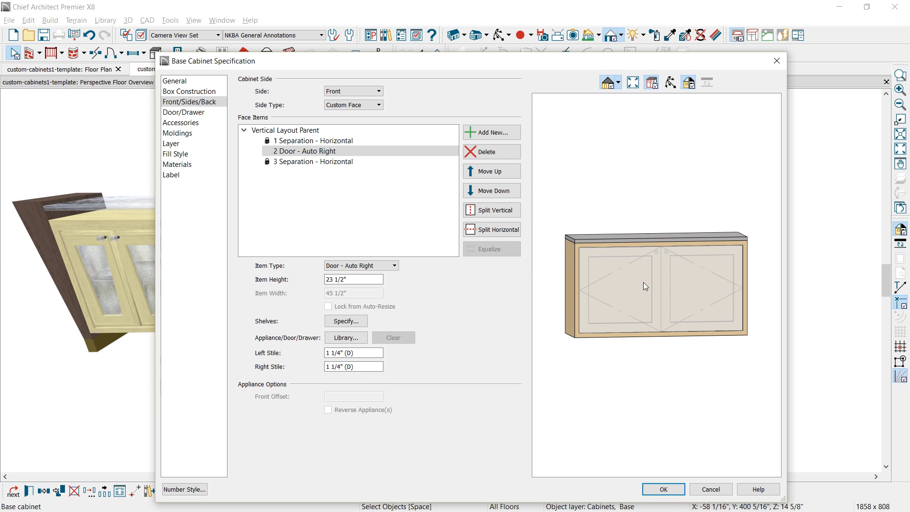
left_click(396, 268)
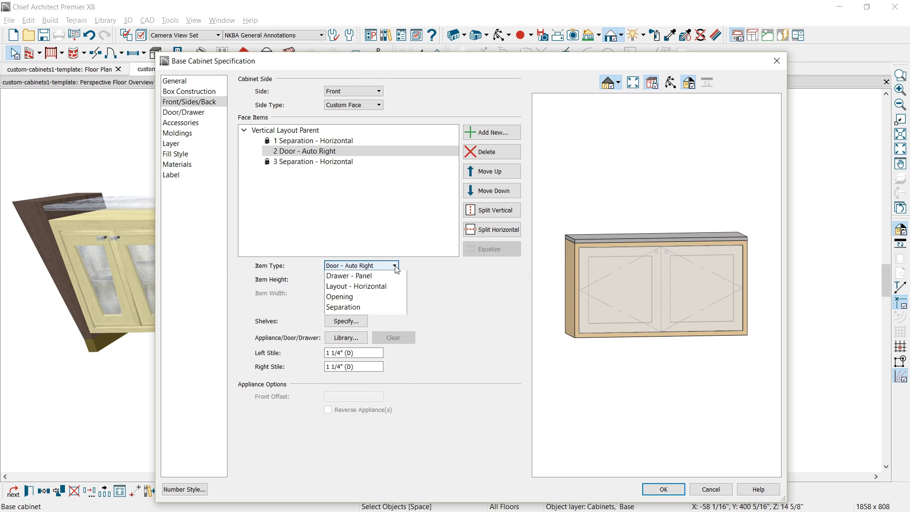
left_click(383, 324)
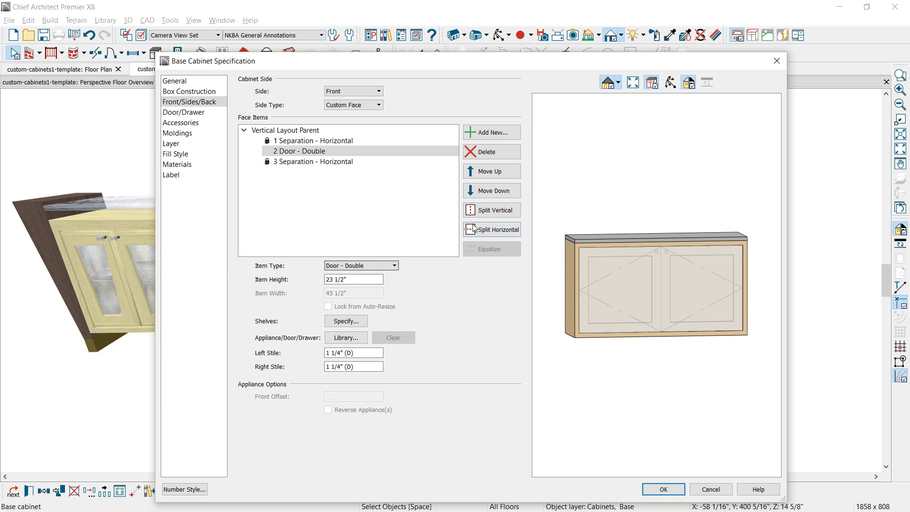
left_click(485, 211)
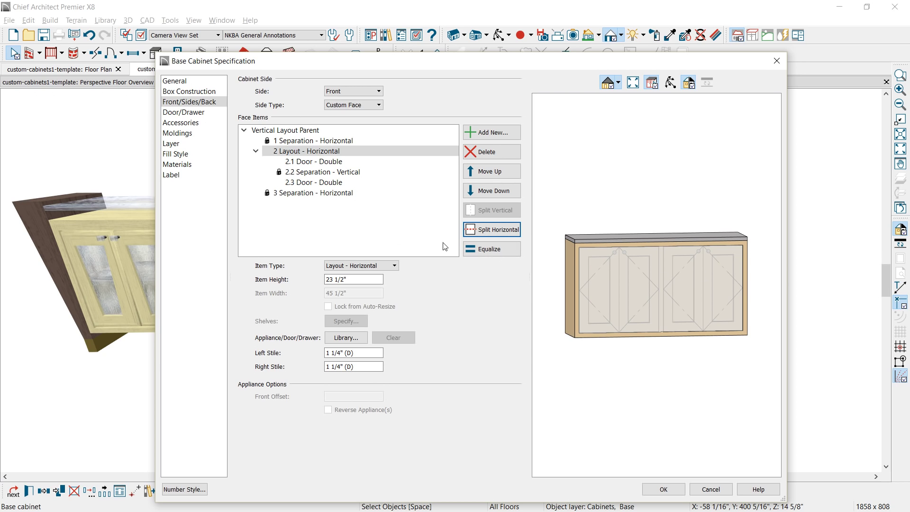
Step: Replace the automatic label B481527 with the custom label 'Buffet' and apply the specification
left_click(178, 178)
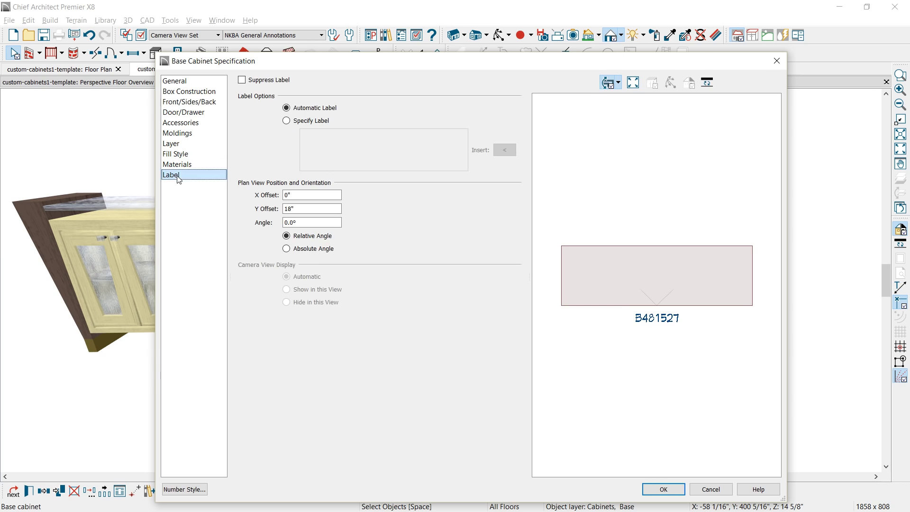
left_click(310, 121)
left_click_drag(338, 133, 280, 140)
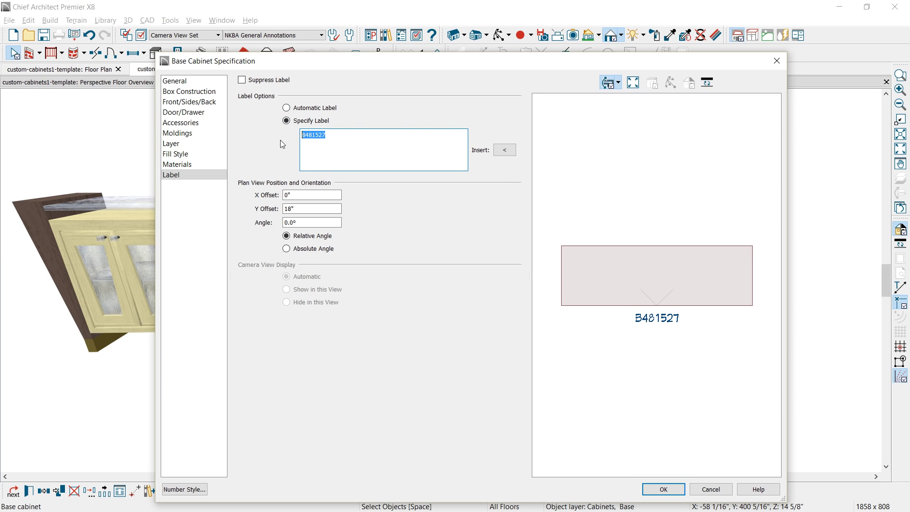
key("Delete")
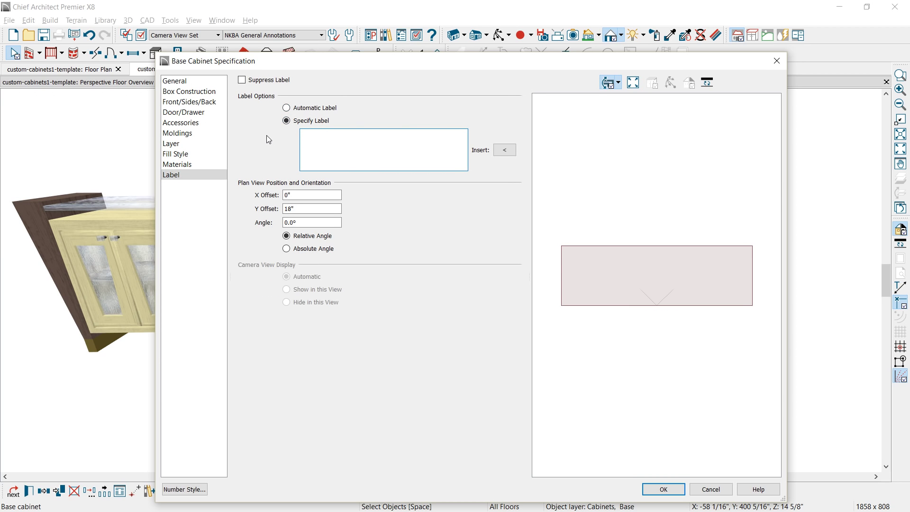
type("Buffet")
left_click(664, 490)
left_click(328, 126)
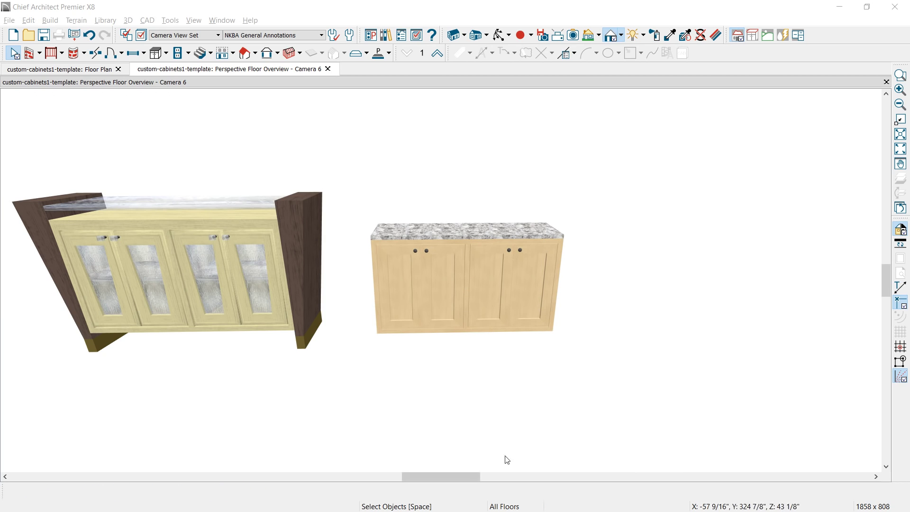
Step: From the floor plan, draw an elevation camera facing both cabinets
left_click(84, 73)
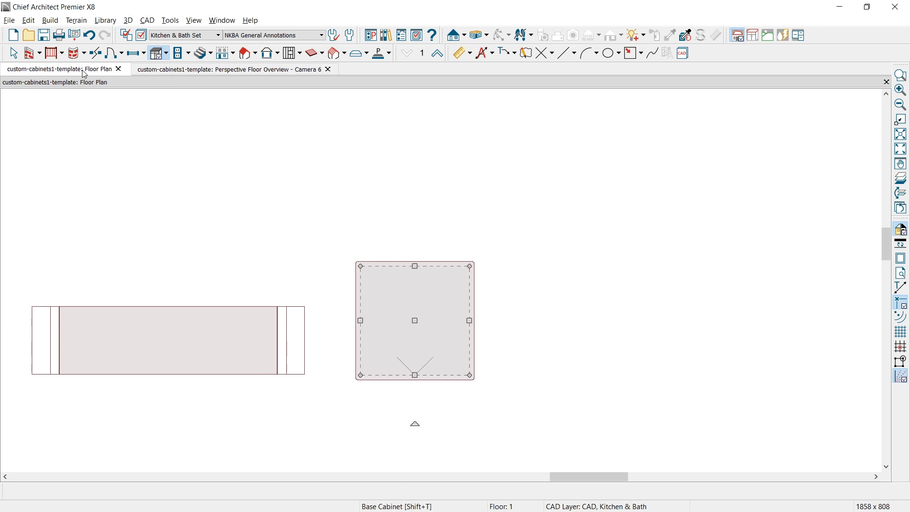
left_click(455, 35)
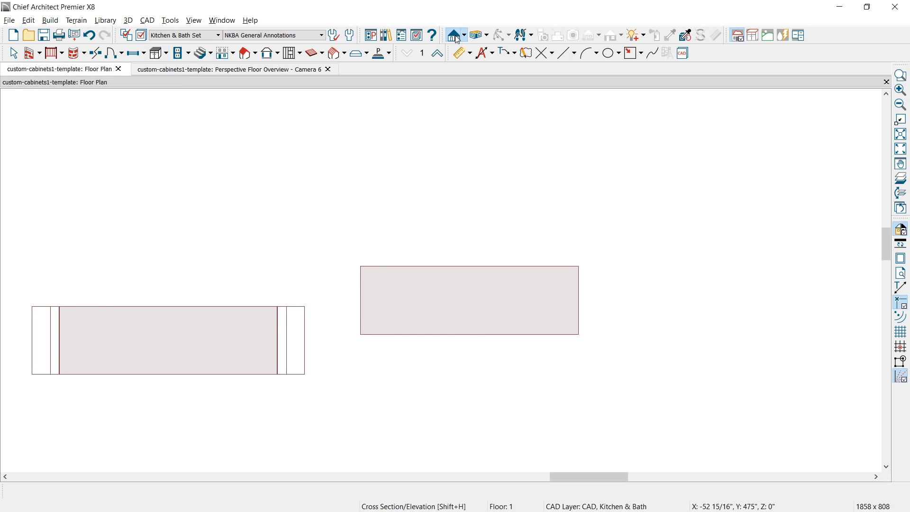
left_click_drag(432, 427, 432, 229)
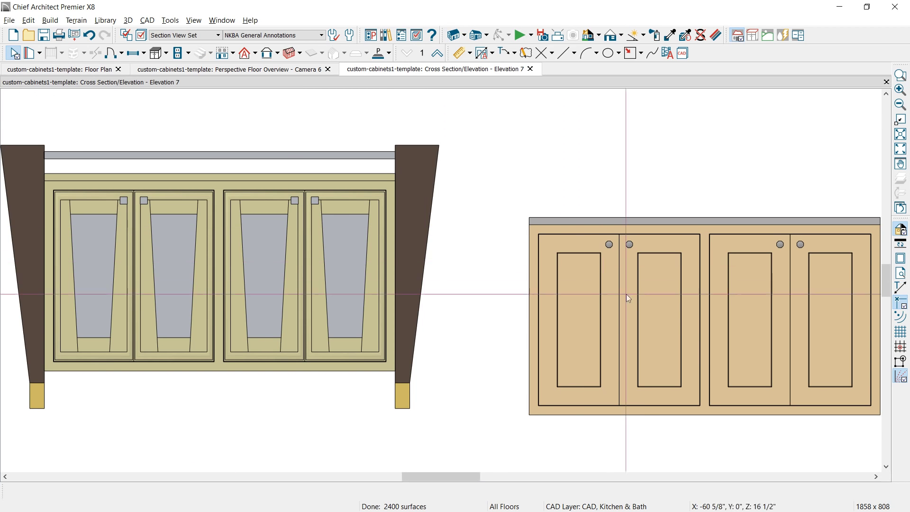
Step: Draw a solid side post from the cabinet's corner with X -2" and Y 36" offsets
left_click(693, 342)
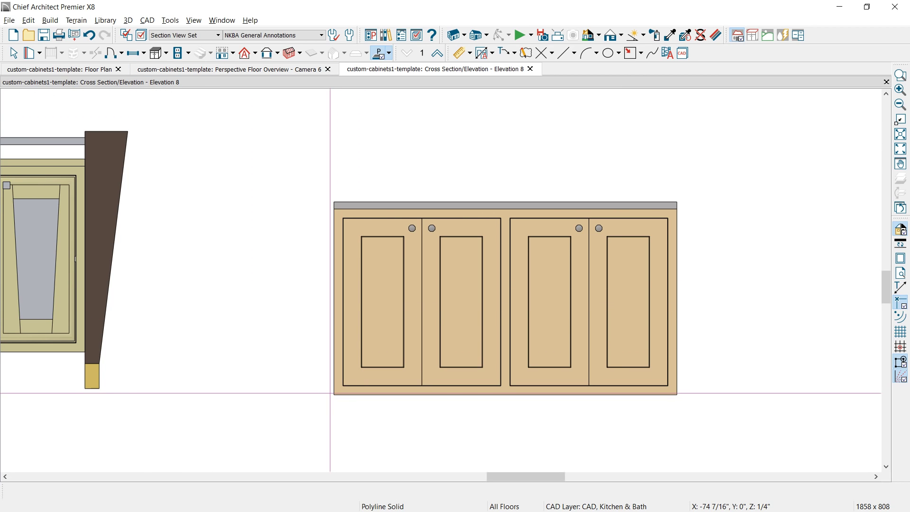
left_click_drag(333, 396, 315, 141)
key("Tab")
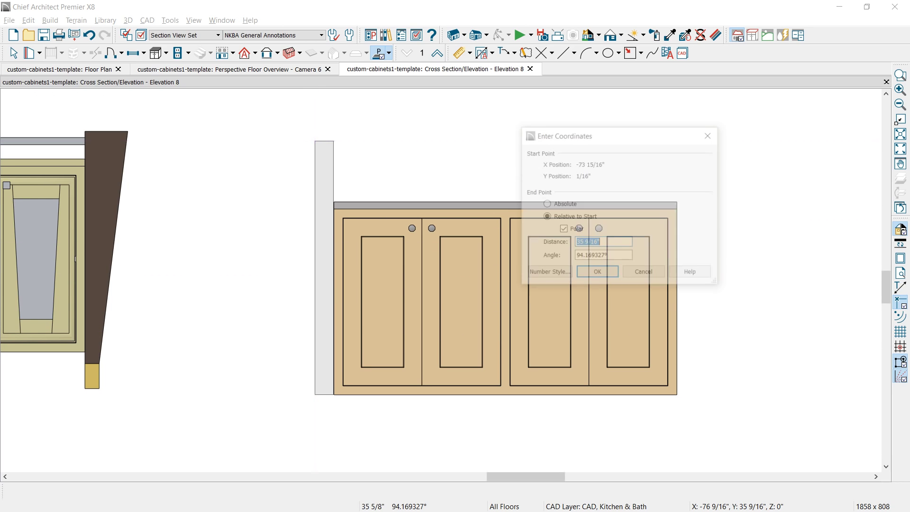
left_click(562, 230)
left_click(584, 243)
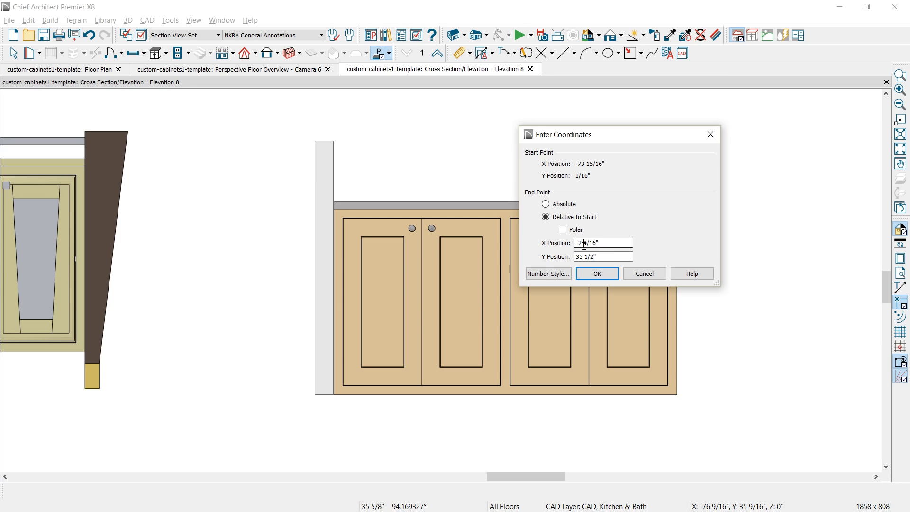
key("Delete")
key("Delete")
key("Delete")
key("Delete")
left_click(582, 257)
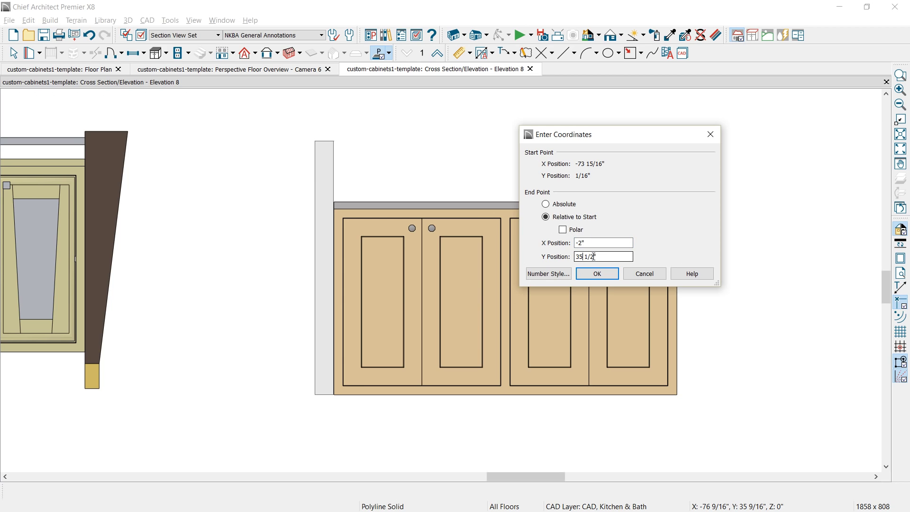
left_click_drag(593, 256, 575, 257)
type("36")
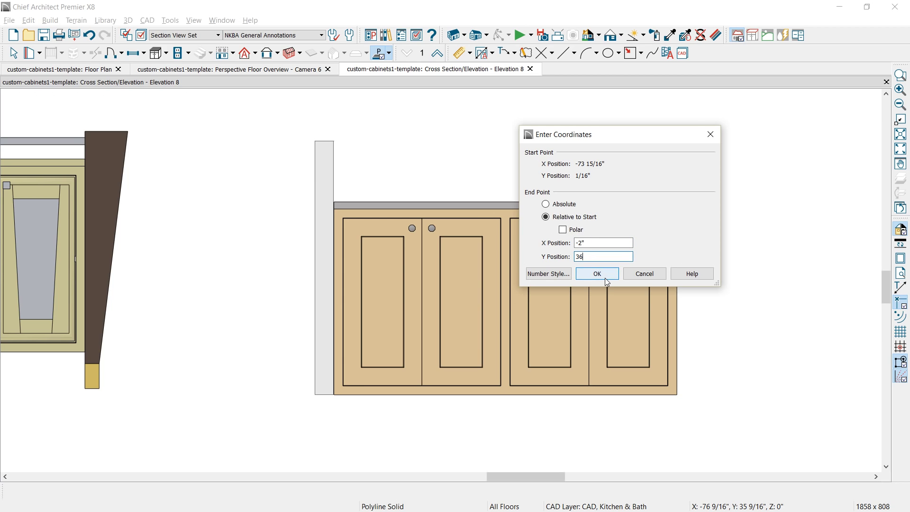
left_click(605, 279)
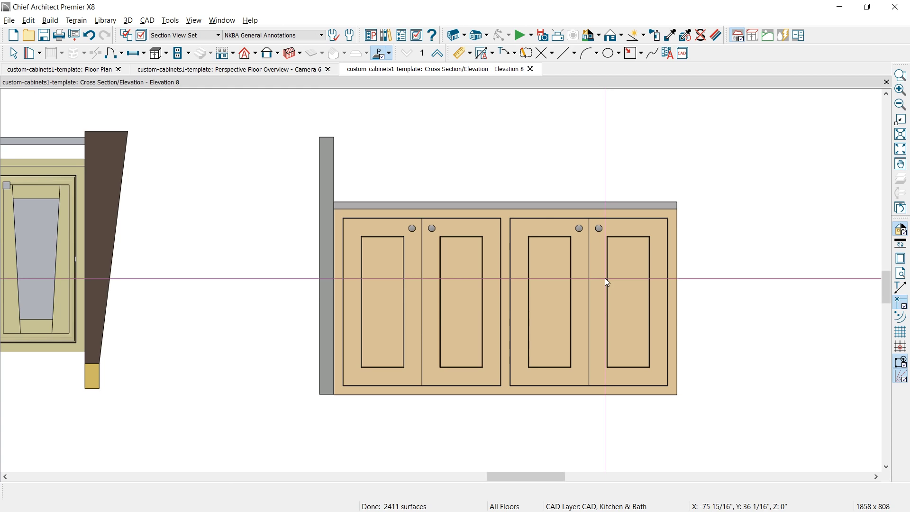
Step: Set the side post's thickness to 3/4"
double_click(324, 172)
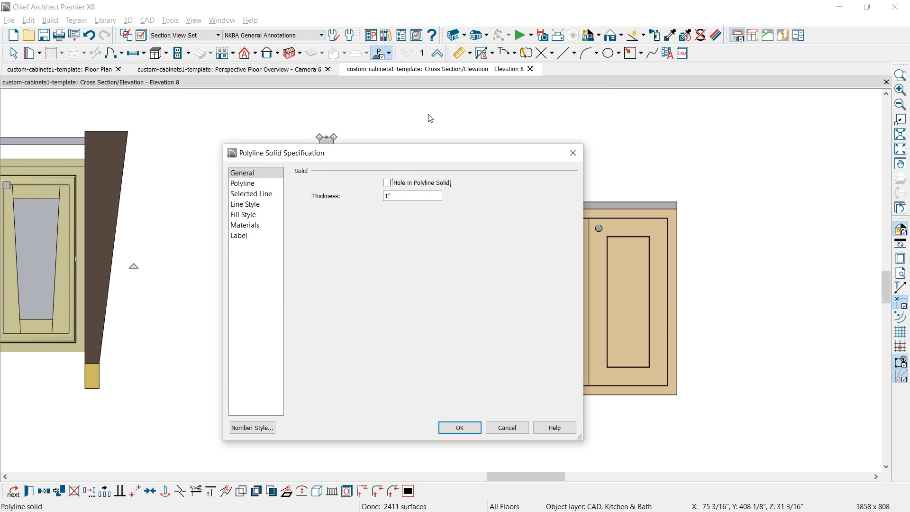
double_click(407, 197)
type("3/4")
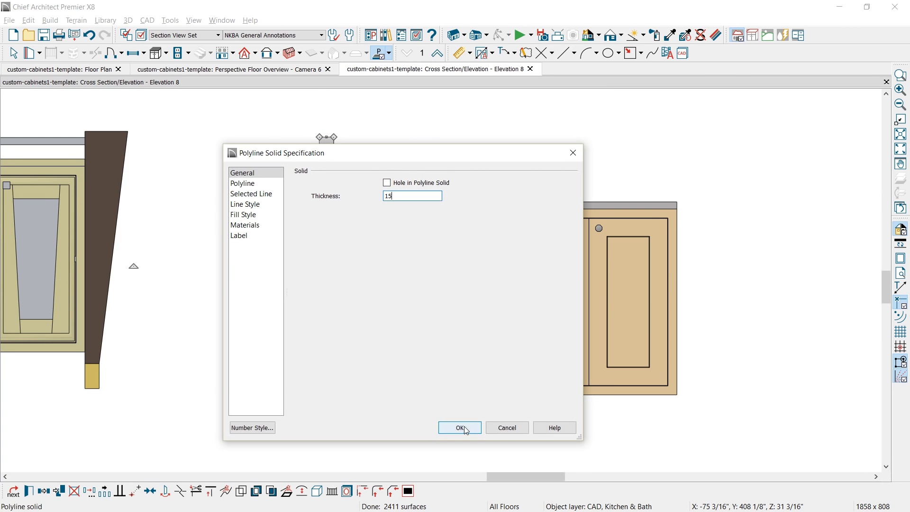
left_click(460, 427)
Step: In plan, centre the thin side post on the right-hand cabinet, then return to the elevation
left_click(101, 71)
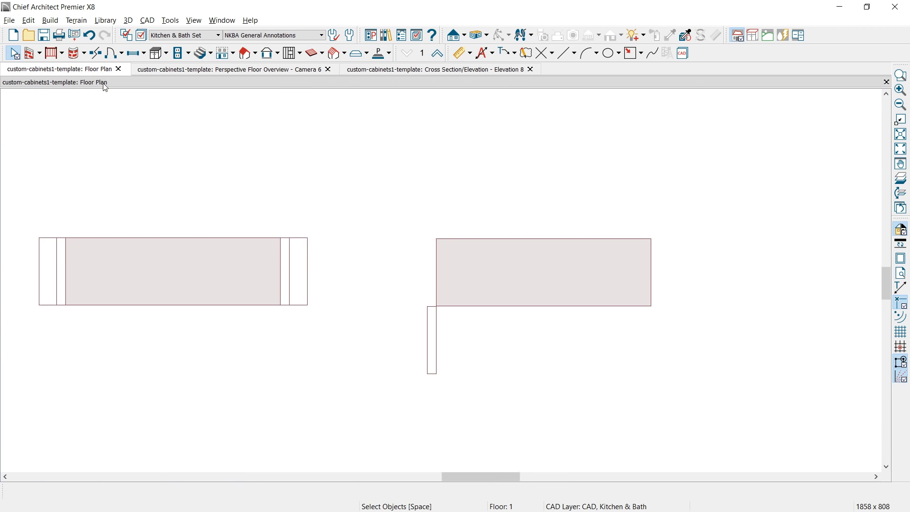
left_click(430, 341)
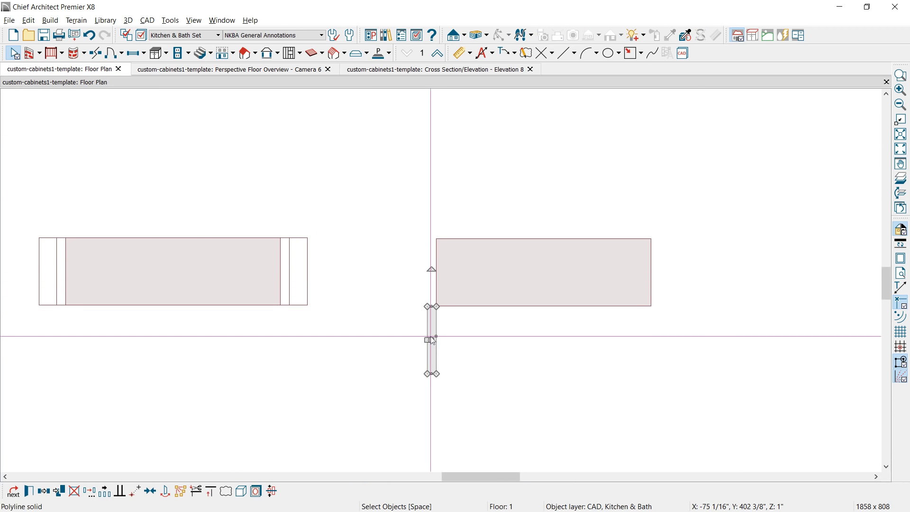
left_click(150, 491)
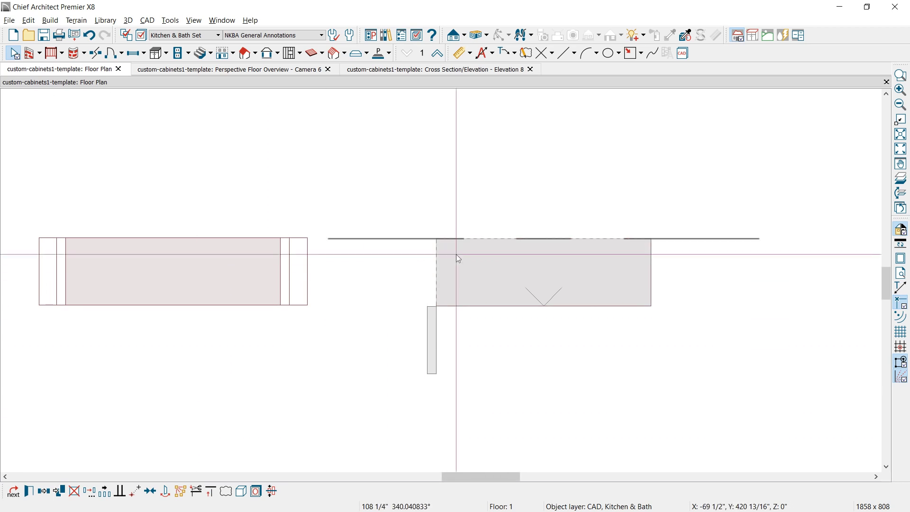
left_click(450, 277)
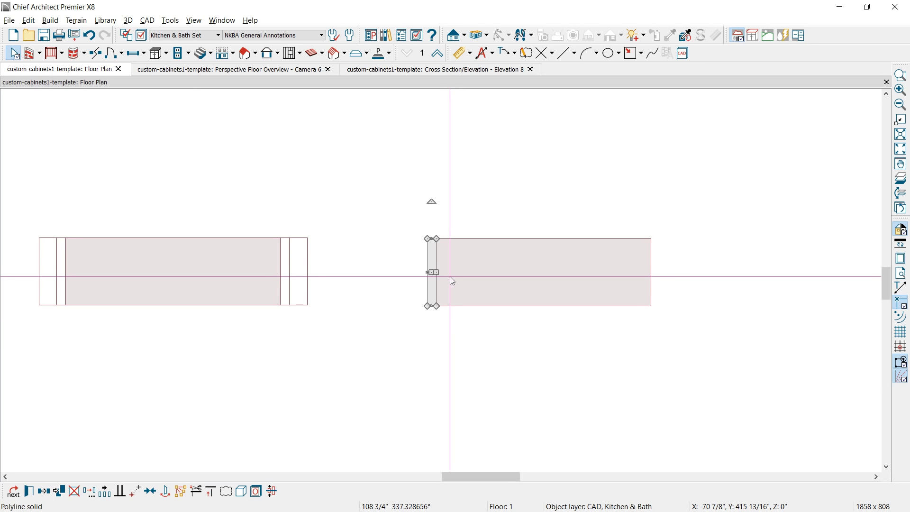
left_click(445, 71)
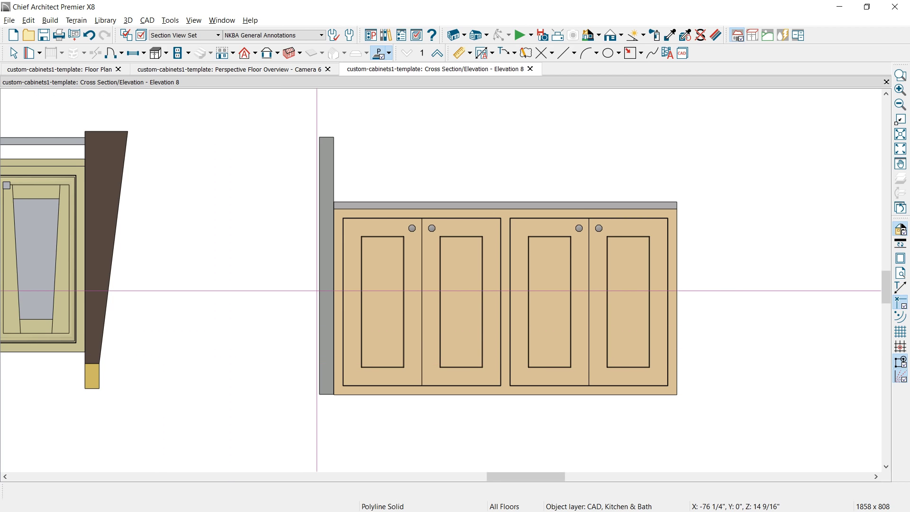
Step: Copy the side post in place and raise the copy's bottom edge 3.5"
left_click(318, 291)
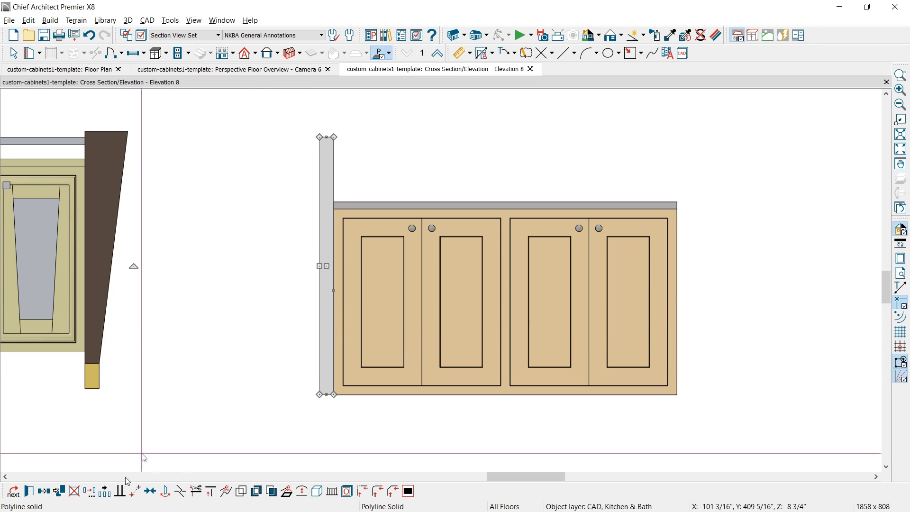
left_click(63, 491)
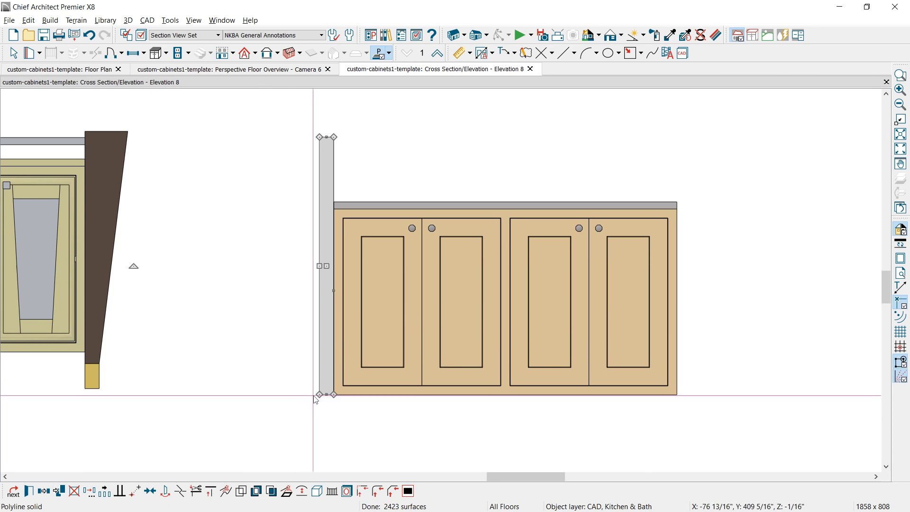
left_click_drag(326, 395, 326, 372)
key("Tab")
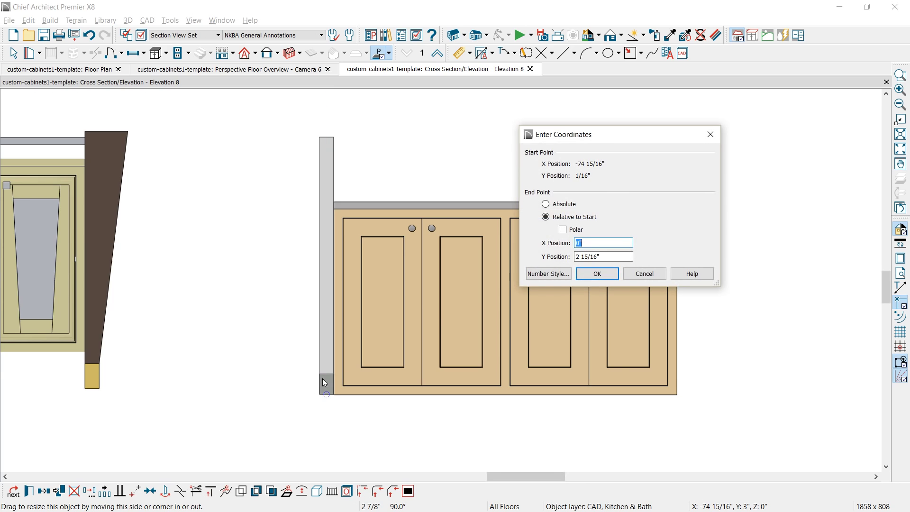
left_click(562, 229)
double_click(578, 244)
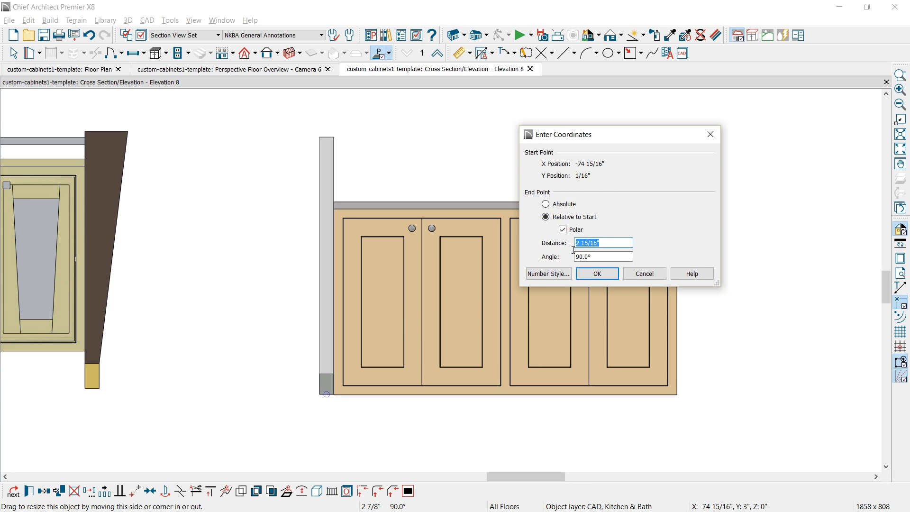
type("3.5")
left_click(583, 273)
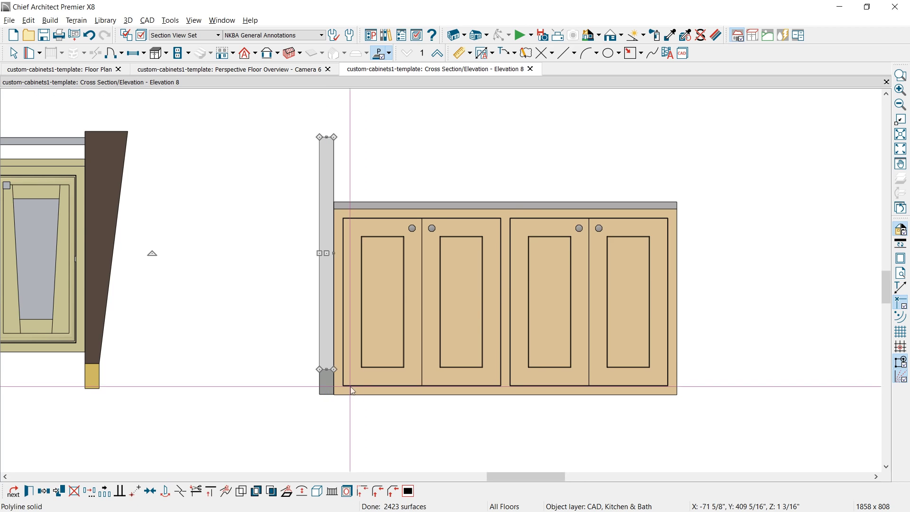
left_click_drag(331, 383, 319, 368)
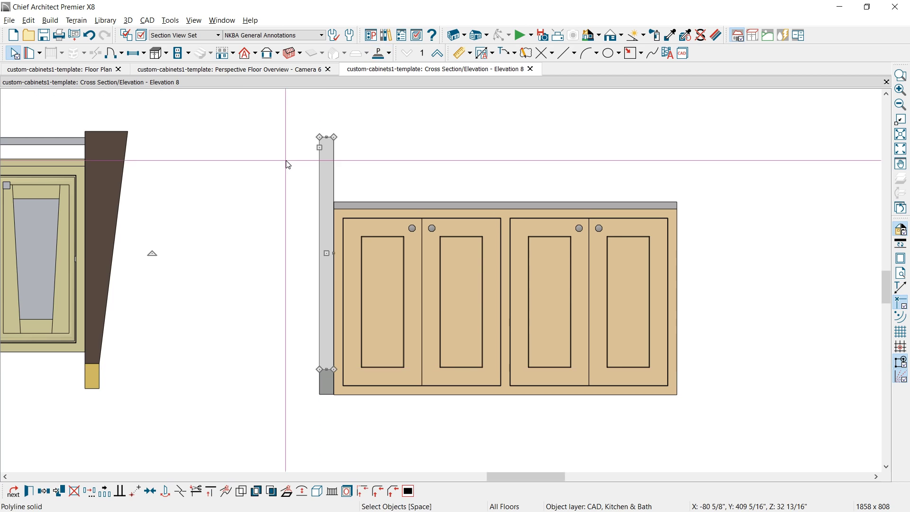
Step: Taper the side panel by moving its top corner 4" outward
left_click_drag(317, 135, 297, 139)
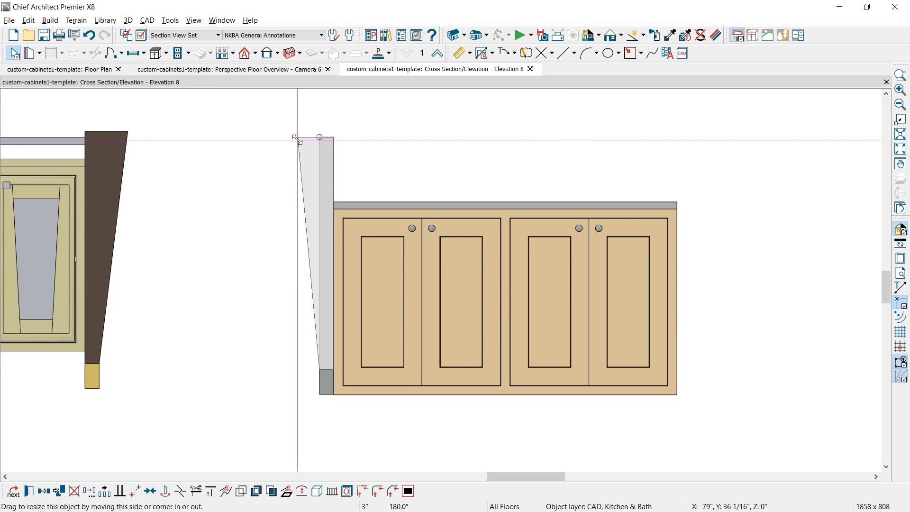
key("Tab")
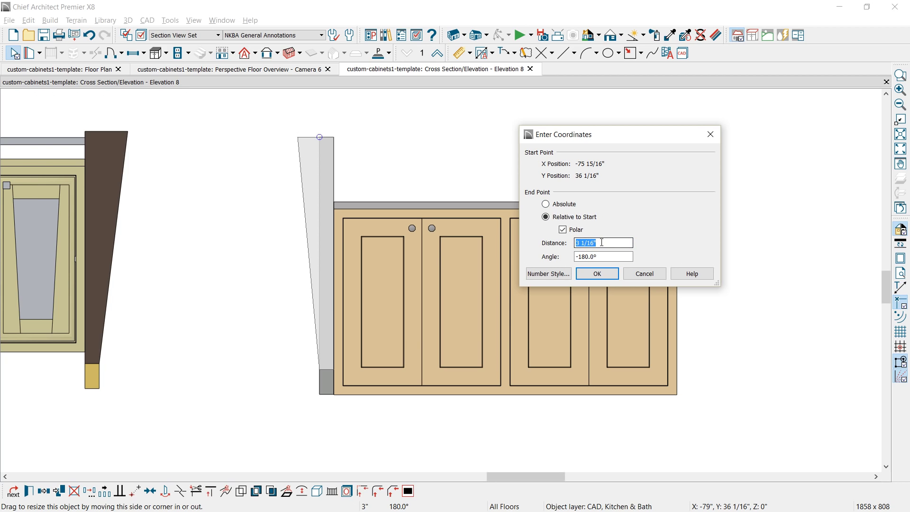
type("4")
left_click(598, 273)
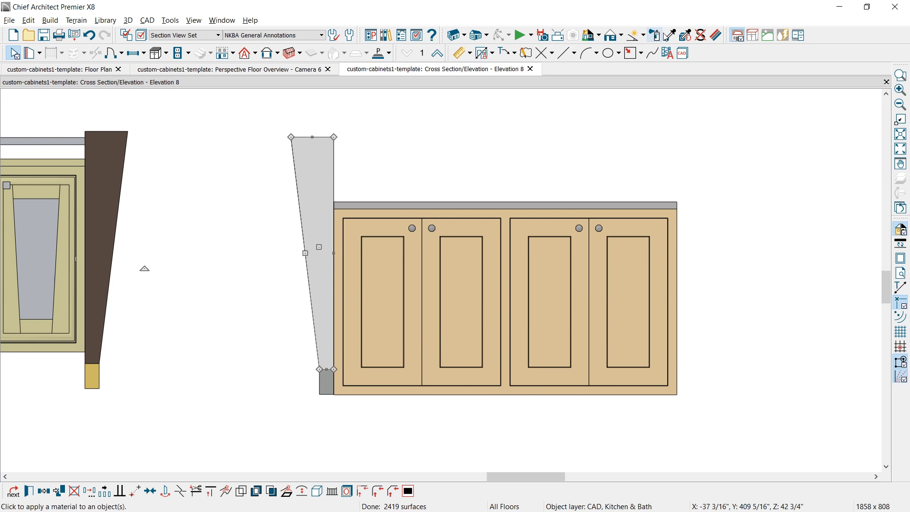
Step: Copy the buffet's dark brown onto the tapered panel and Gold Polished onto its foot
left_click(676, 39)
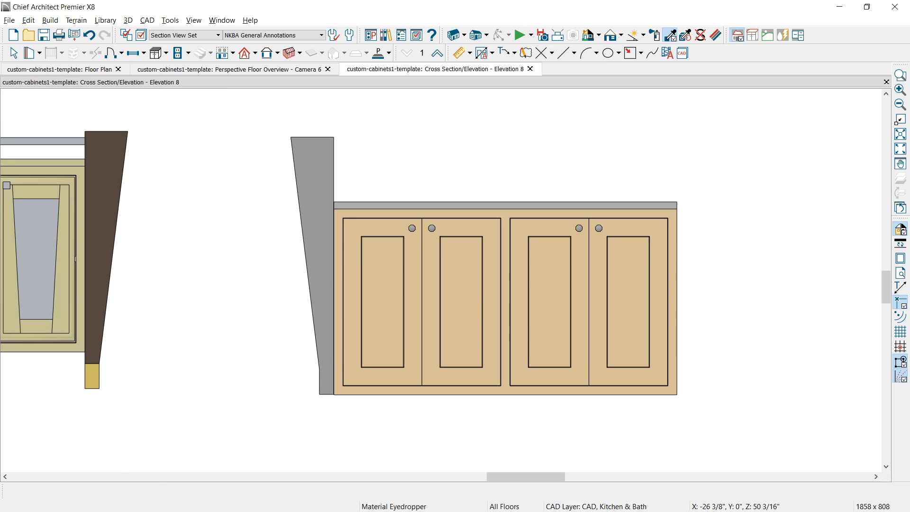
left_click(121, 179)
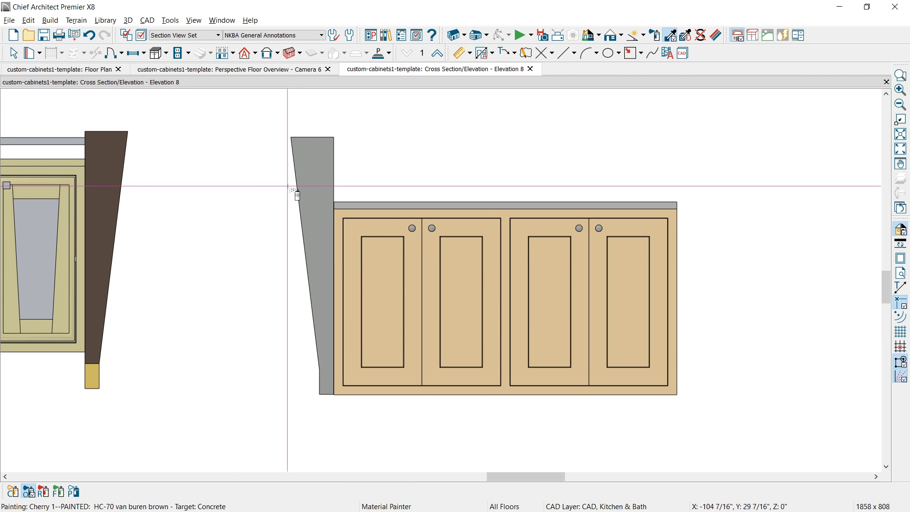
left_click(324, 178)
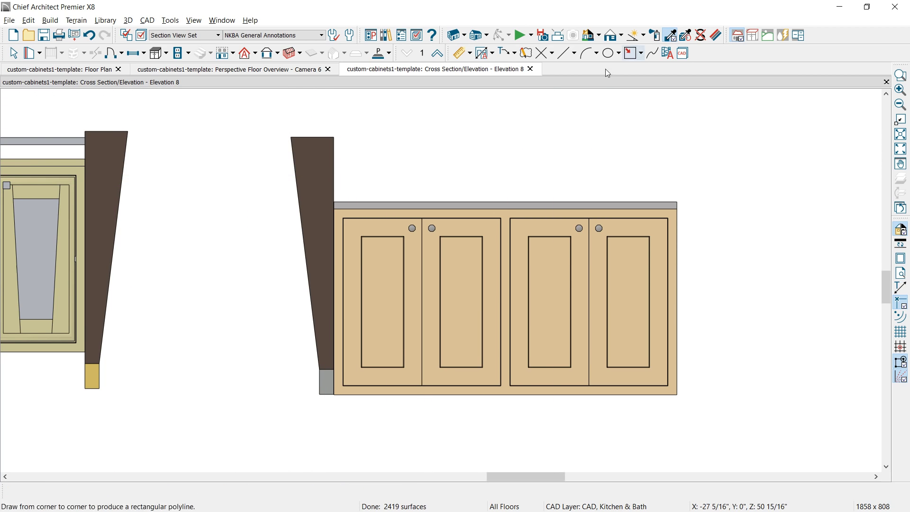
left_click(92, 379)
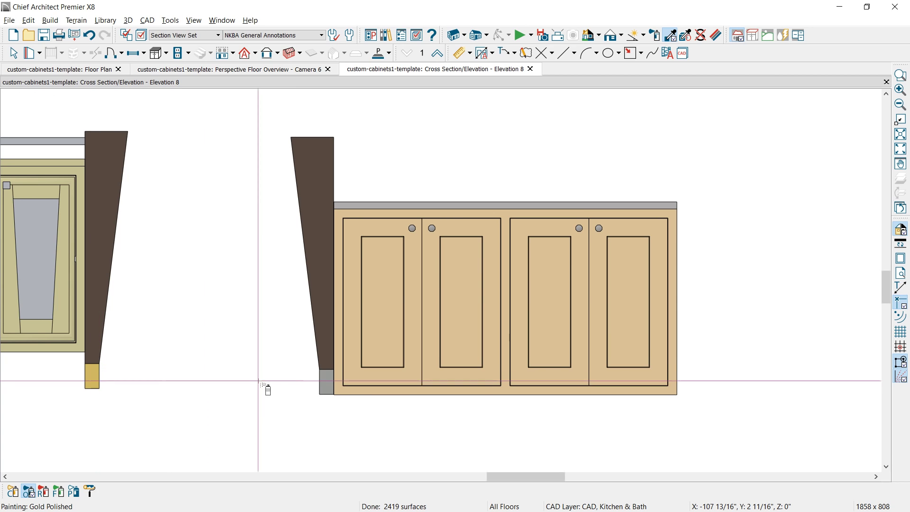
left_click(329, 383)
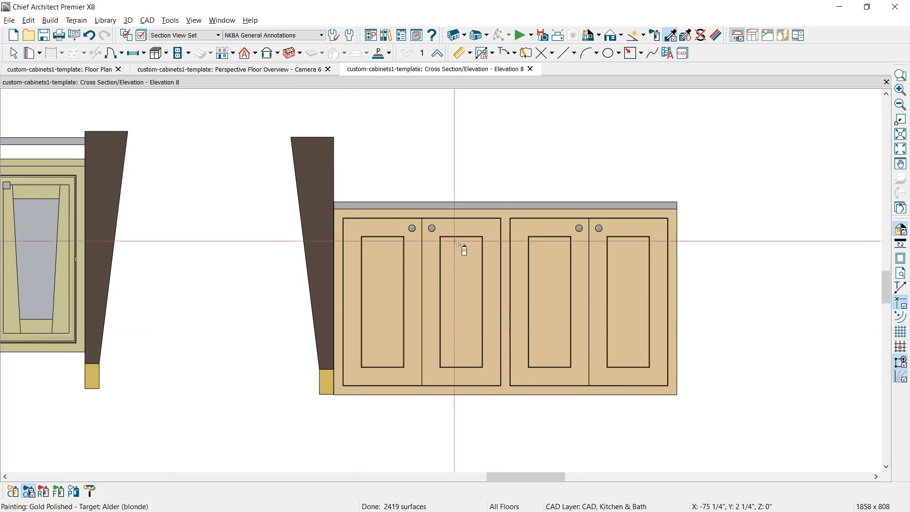
Step: Repaint the tan base cabinet in HC-1 castleton mist, then select the dark side panel
left_click(685, 35)
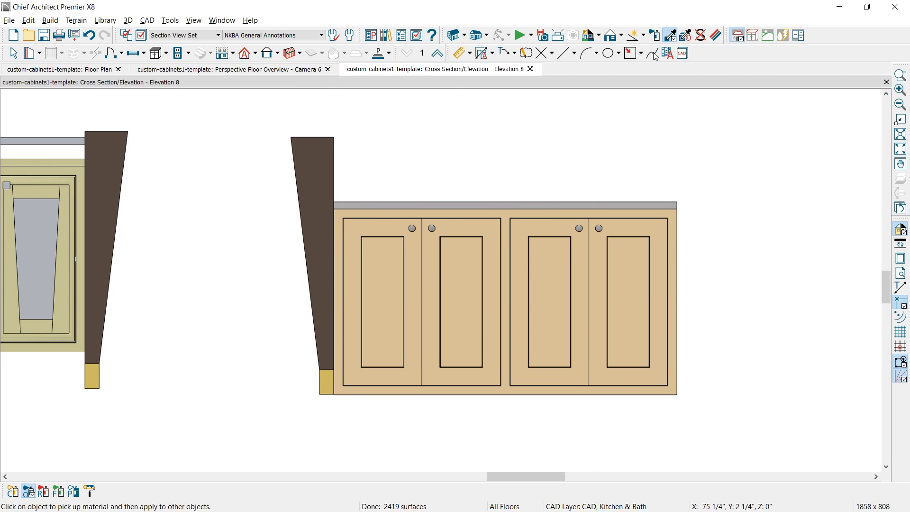
left_click(81, 244)
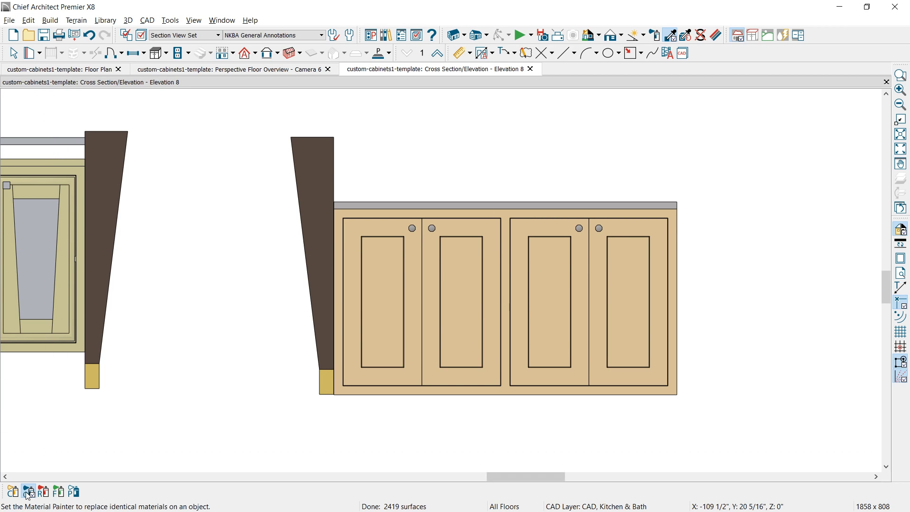
left_click(438, 328)
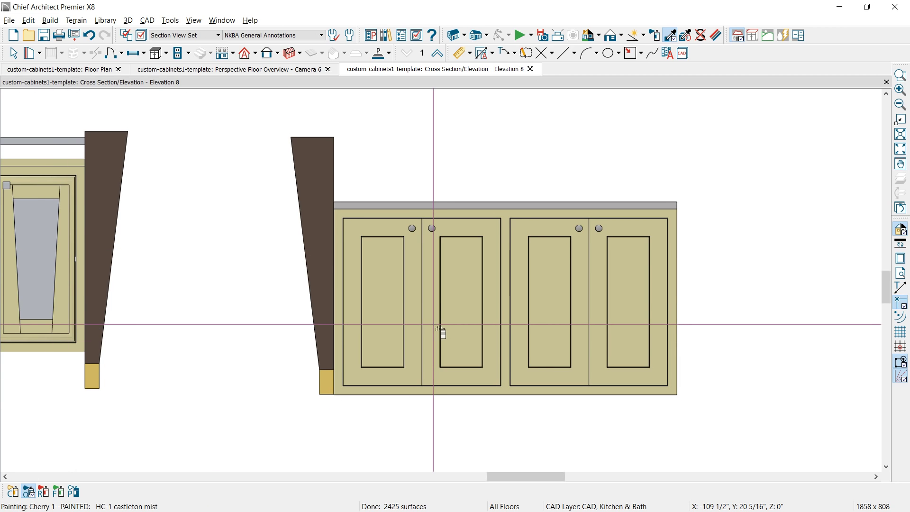
key("Escape")
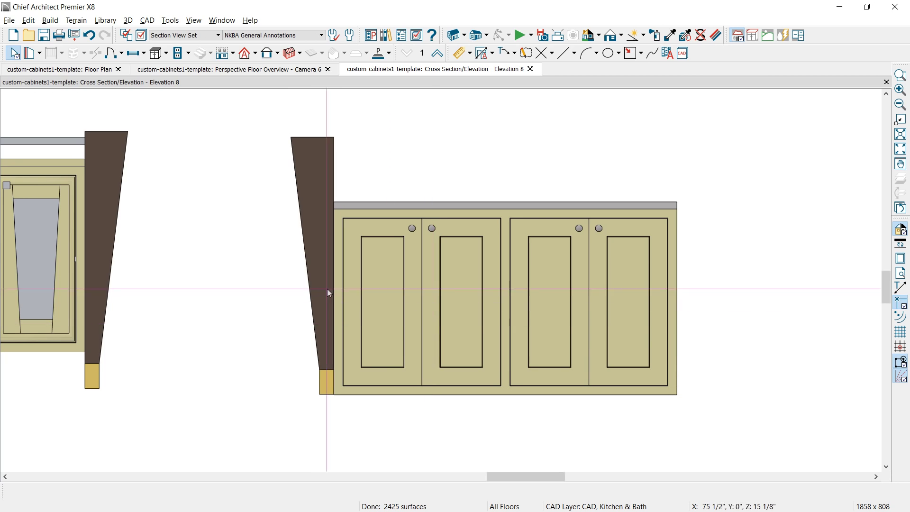
left_click(323, 272)
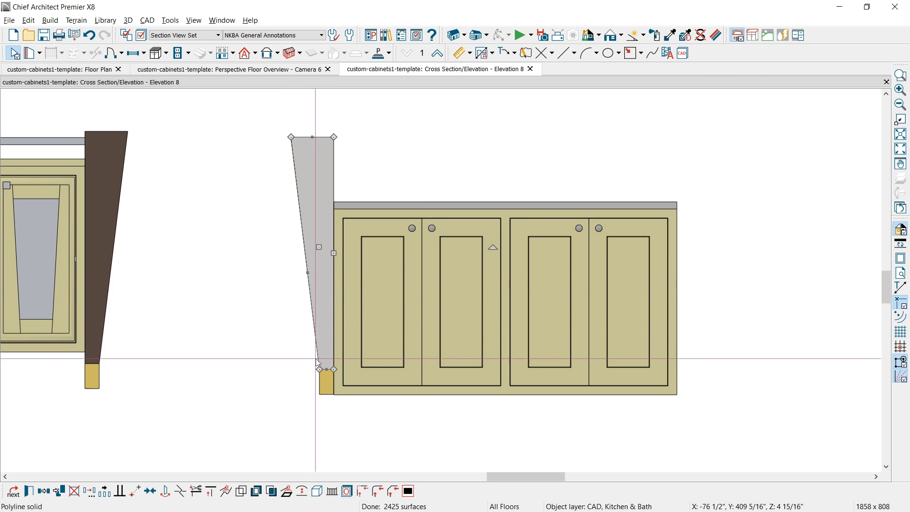
Step: Reflect a copy of the side panel and gold foot to the cabinet's right end, then drag the cabinet up
left_click(325, 386, "shift")
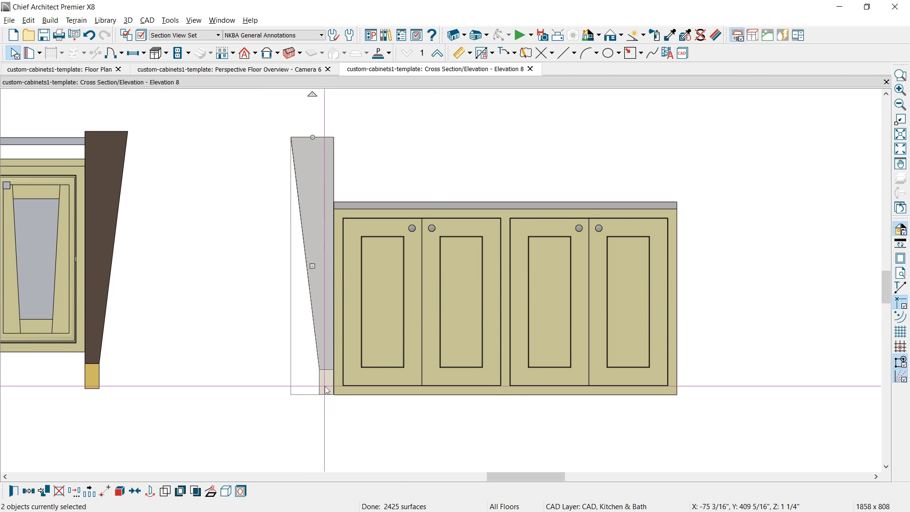
left_click(28, 490)
left_click(45, 490)
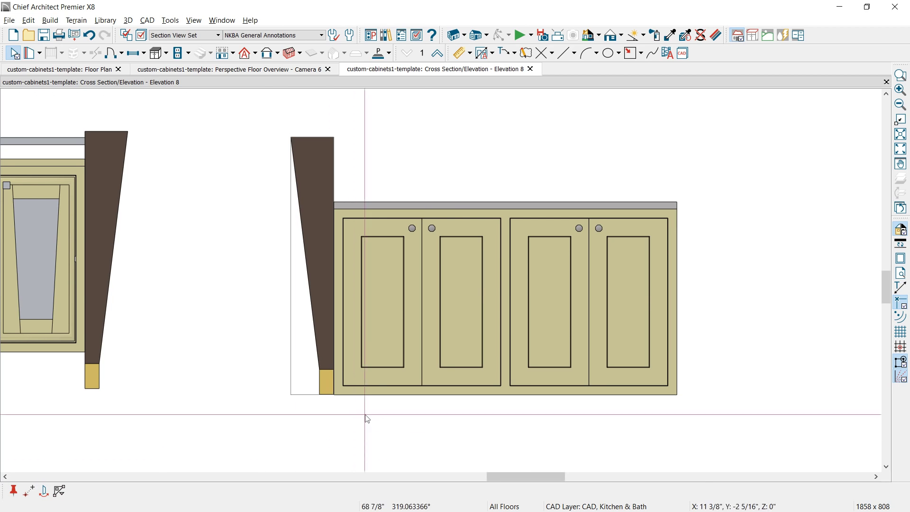
left_click(507, 374)
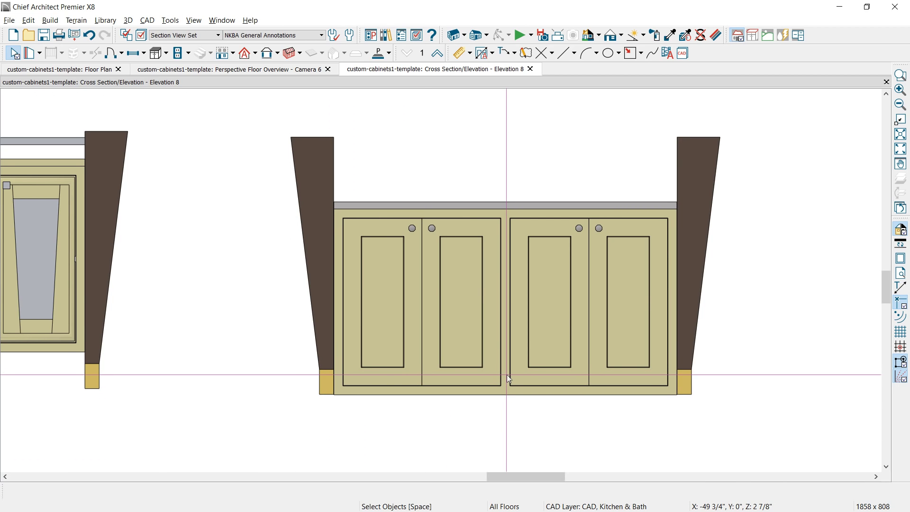
left_click(507, 374)
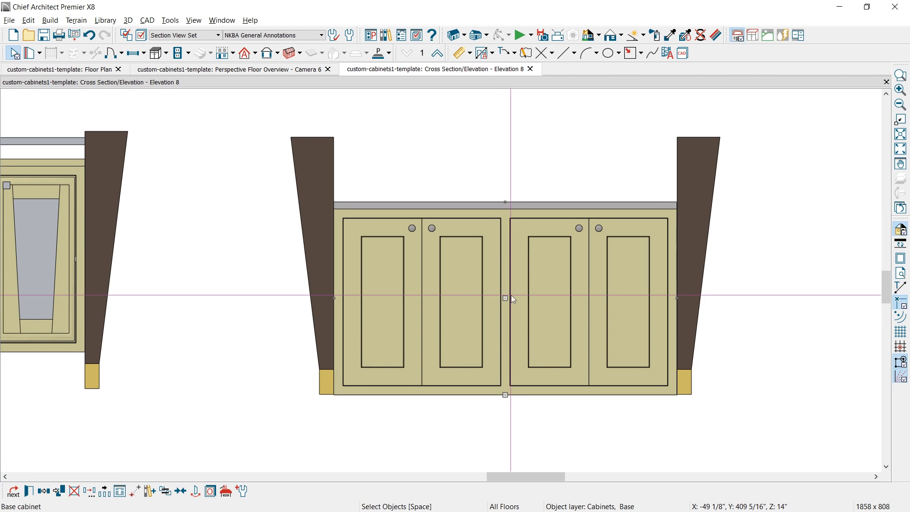
left_click_drag(506, 298, 505, 266)
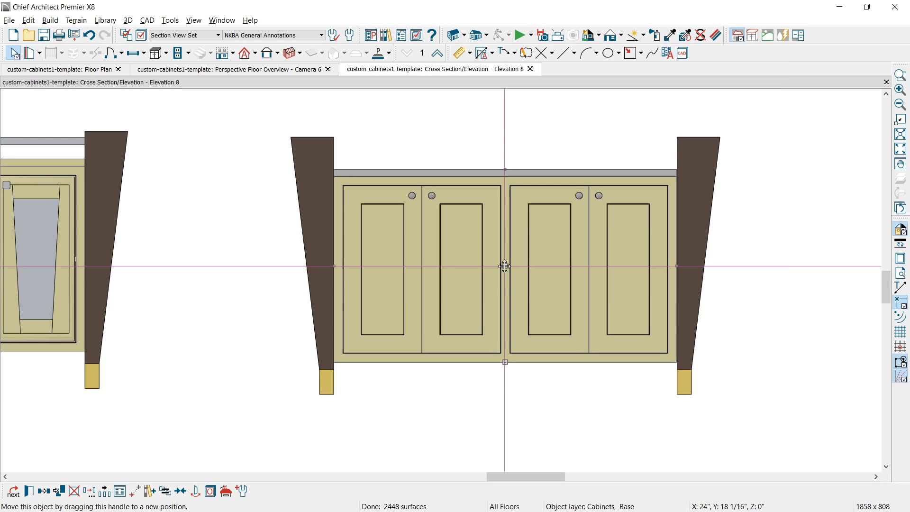
Step: Set the base cabinet's Finished Floor to Bottom height to 6 inches
double_click(505, 265)
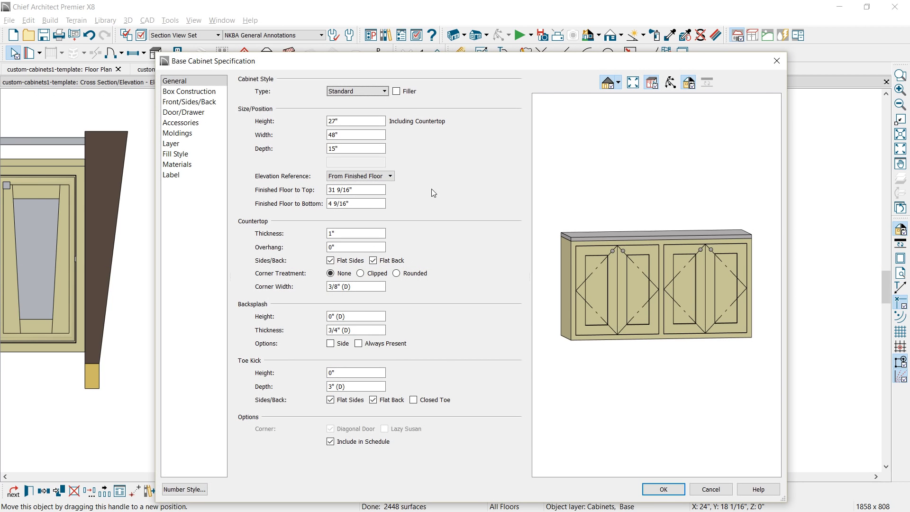
left_click_drag(383, 204, 320, 211)
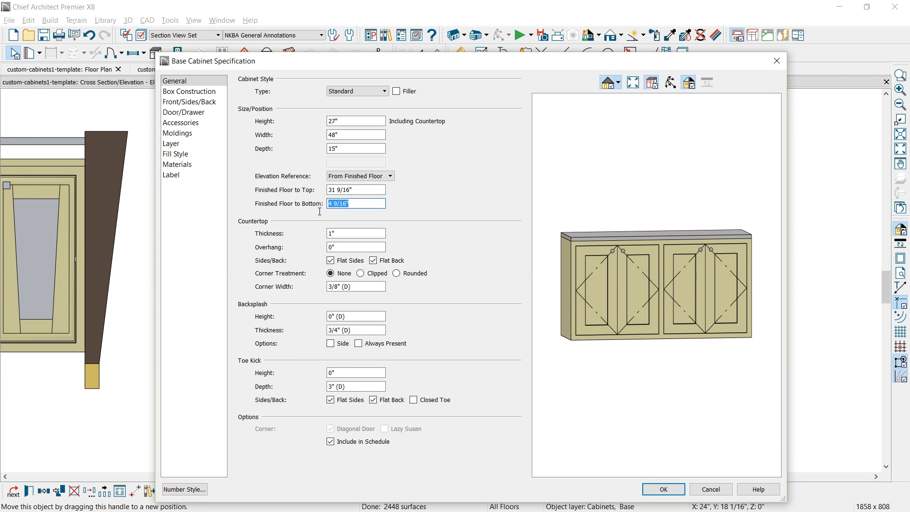
type("6")
left_click(658, 487)
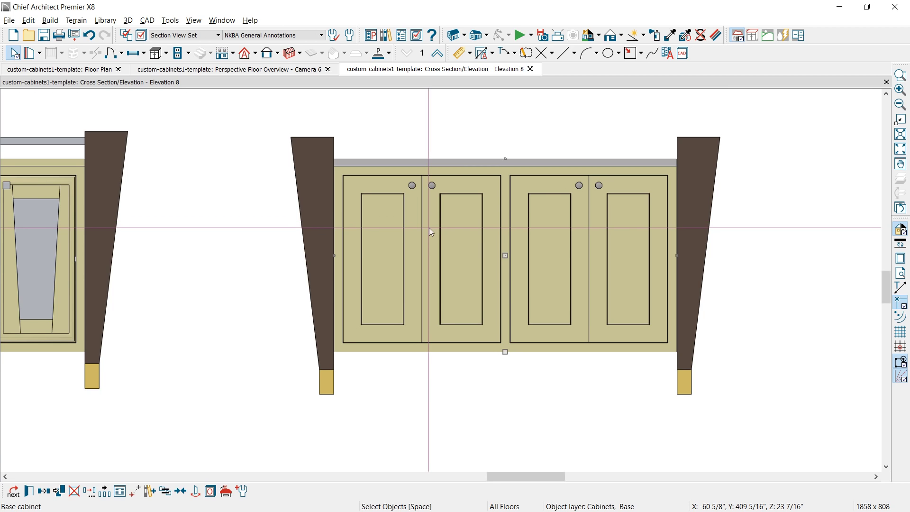
Step: Generate a custom countertop, unlink its thickness and height from the cabinet, and raise it to the panel tops
left_click(226, 495)
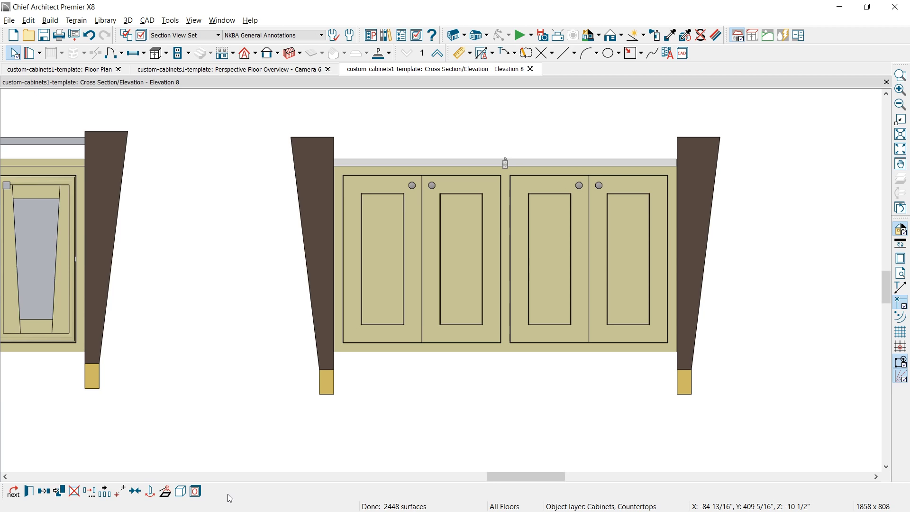
key("e")
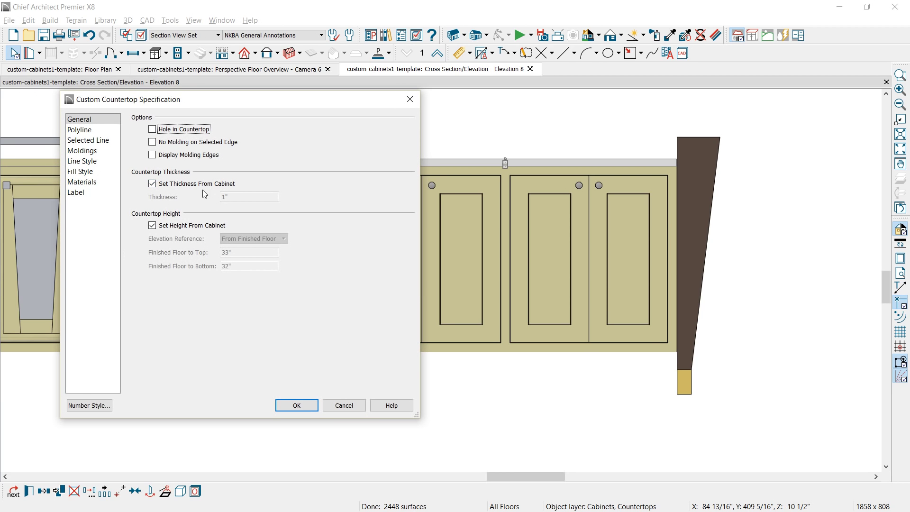
left_click(152, 184)
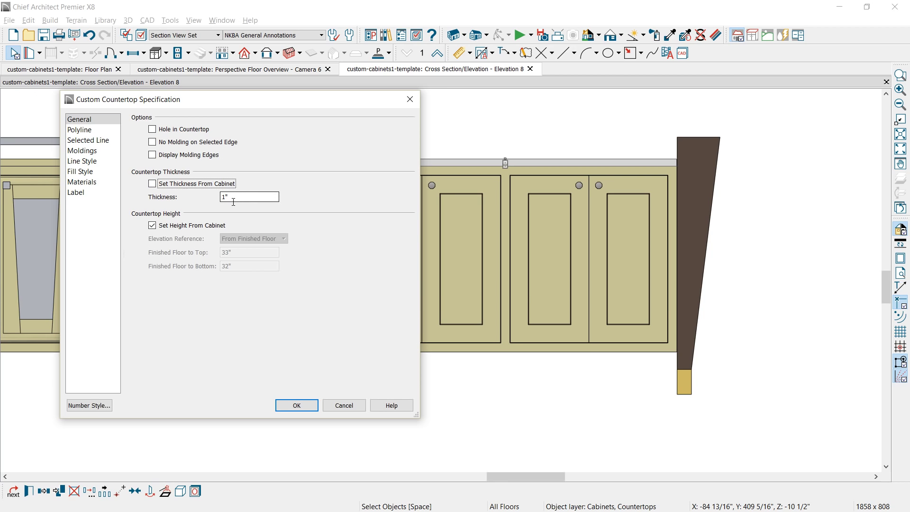
left_click(152, 226)
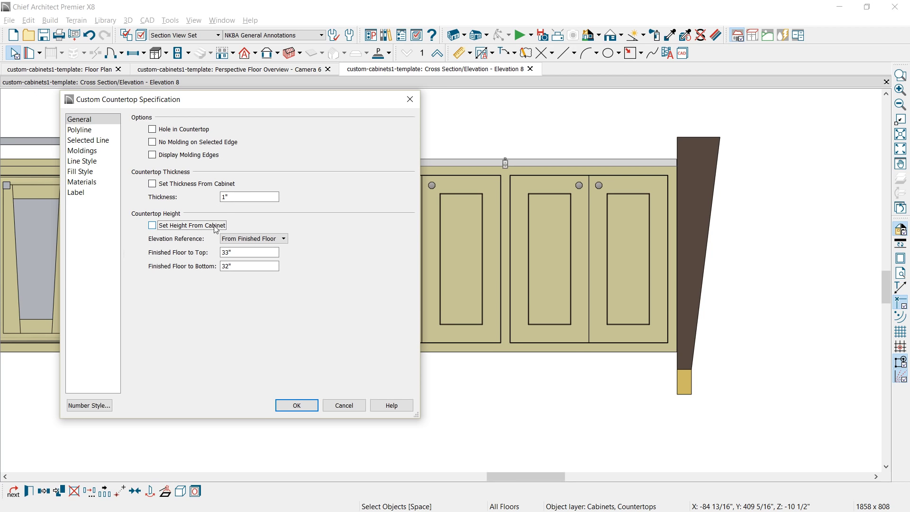
left_click(296, 408)
left_click_drag(505, 163, 505, 142)
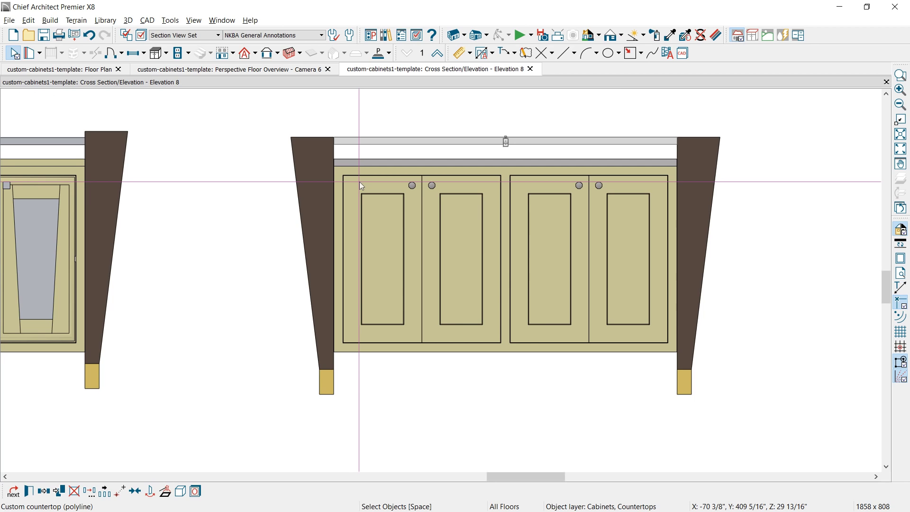
Step: Paint the grey strip above the doors with the sampled castleton mist finish and show Camera 6
left_click(669, 35)
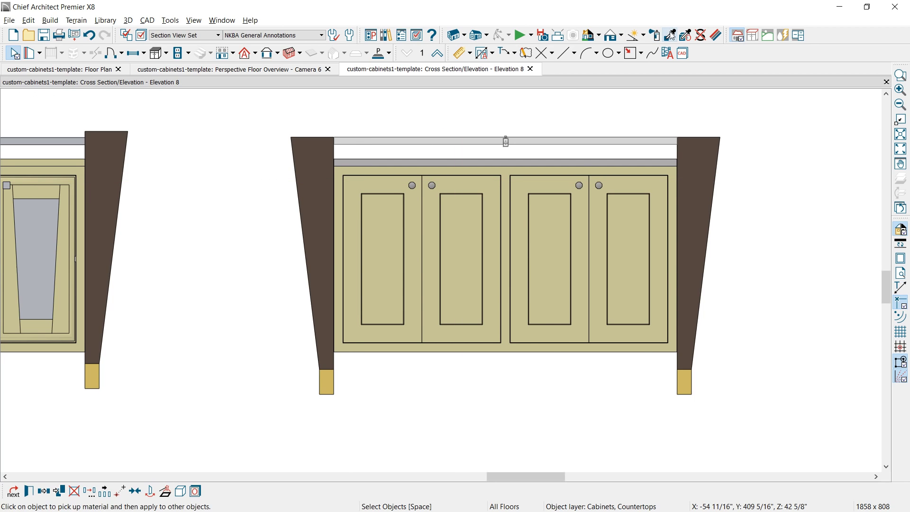
left_click(565, 172)
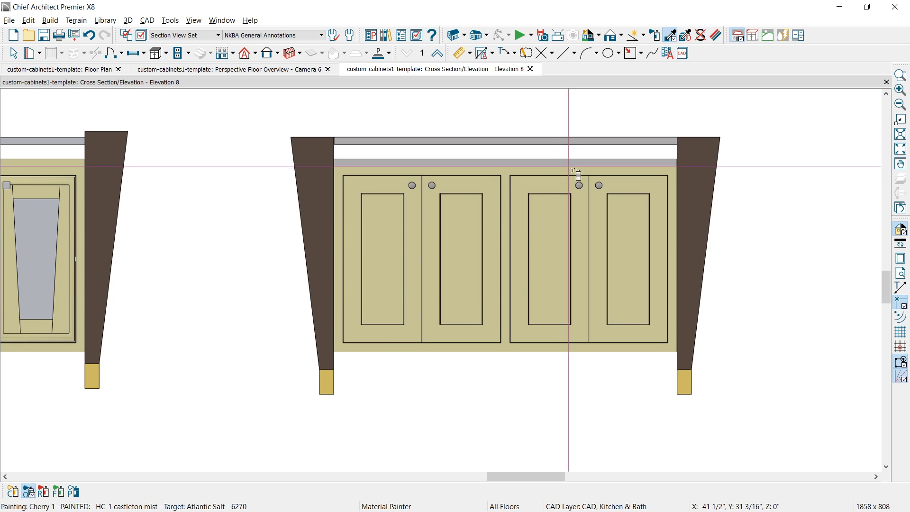
left_click(573, 164)
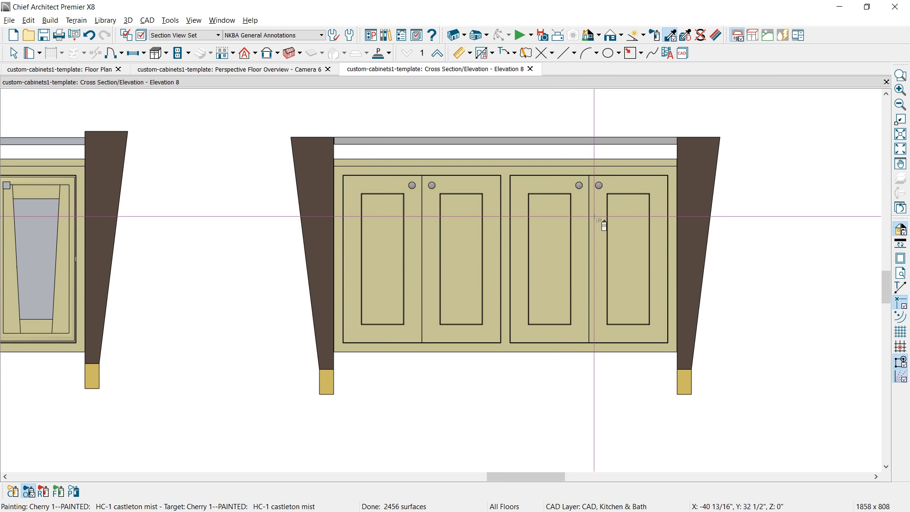
key("ctrl+Tab")
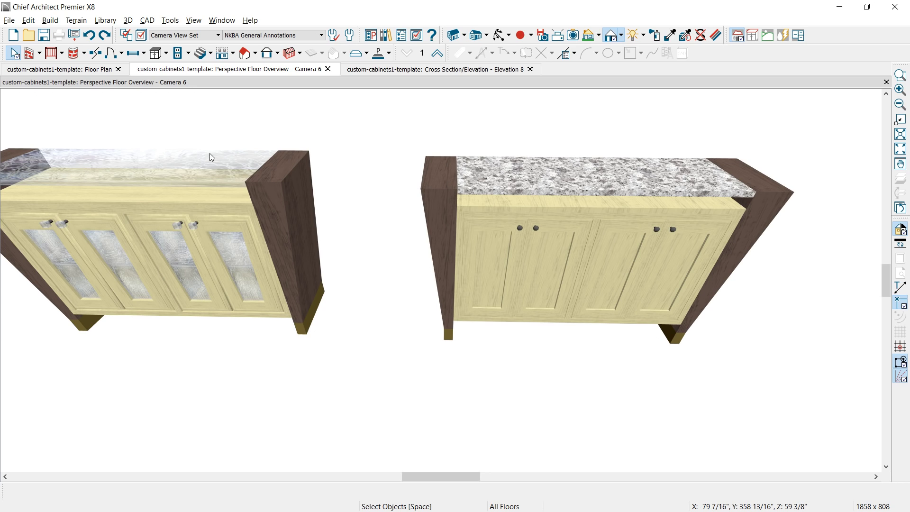
Step: Apply the Crackle Glass library material to the new countertop
left_click(385, 35)
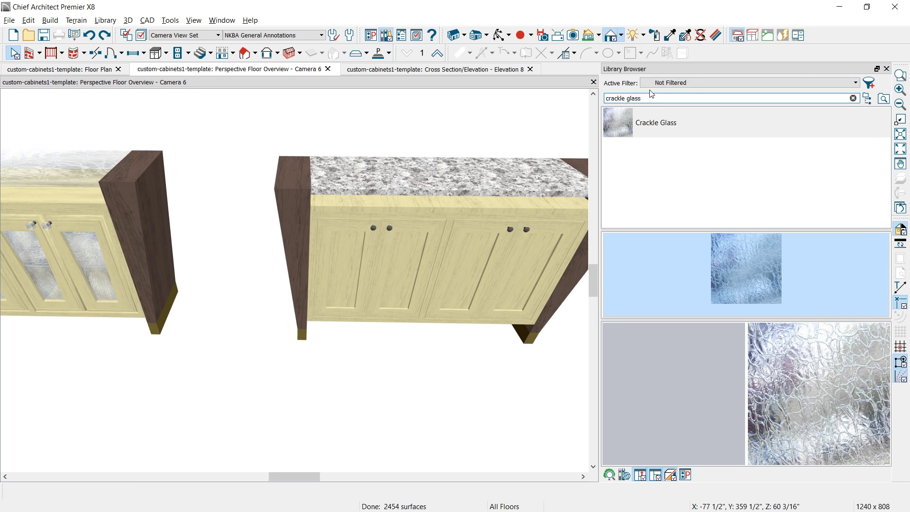
left_click(649, 122)
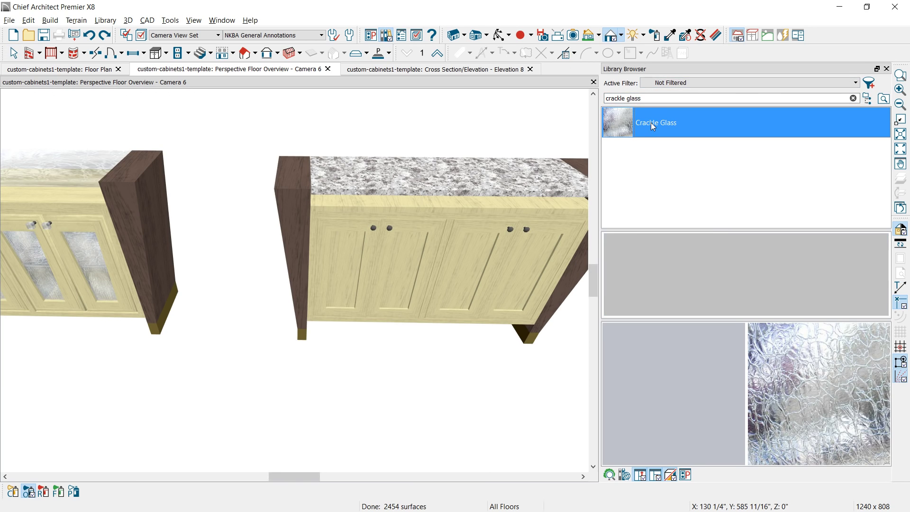
left_click(558, 172)
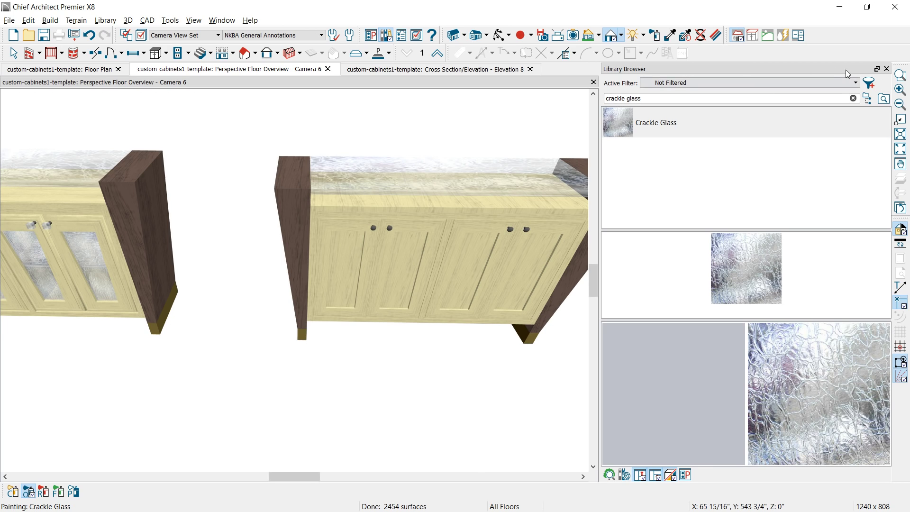
left_click(886, 69)
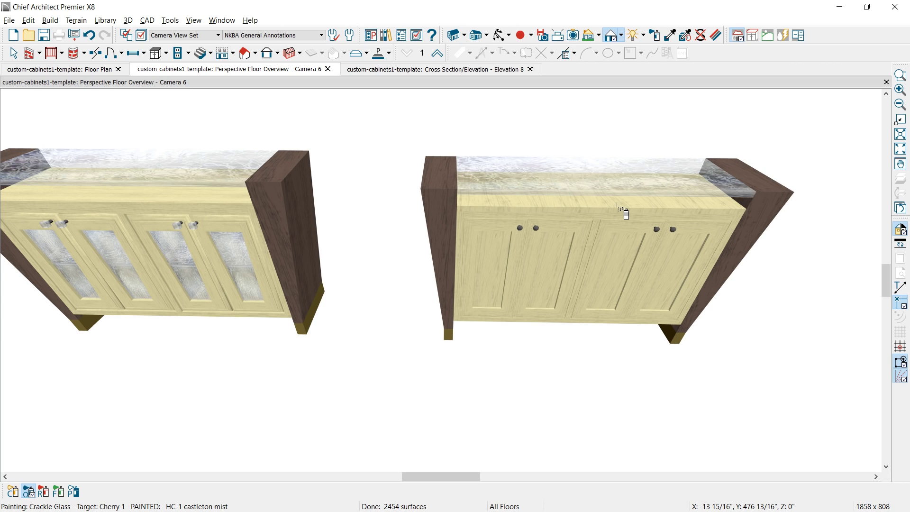
Step: Open the Cherry 1--PAINTED: HC-1 castleton mist material definition and accept it
left_click(716, 35)
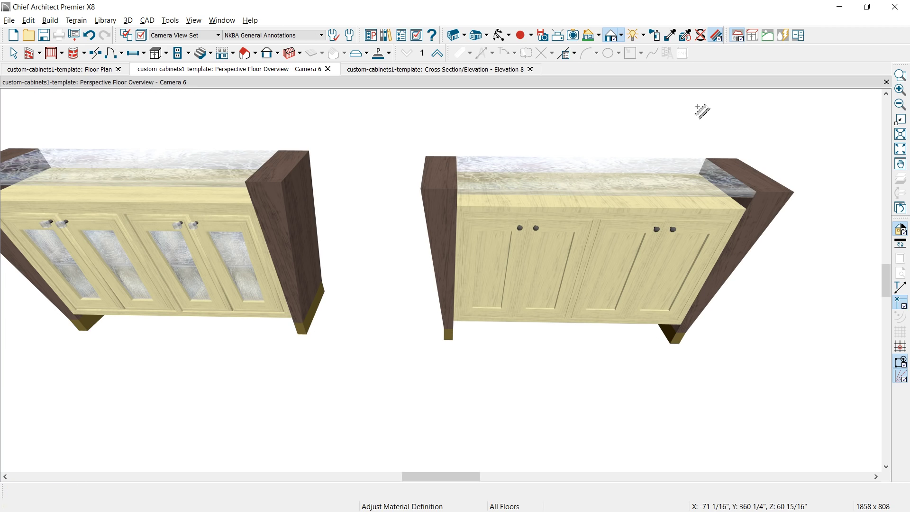
left_click(652, 202)
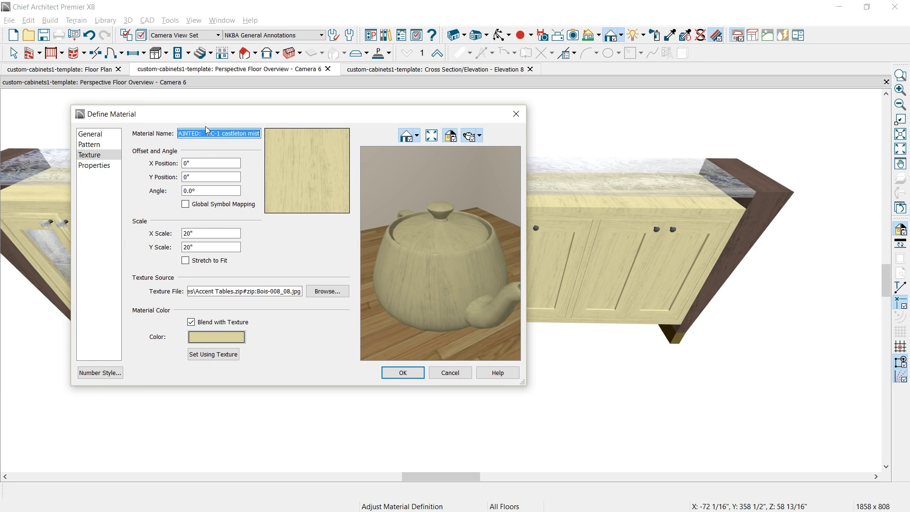
key("End")
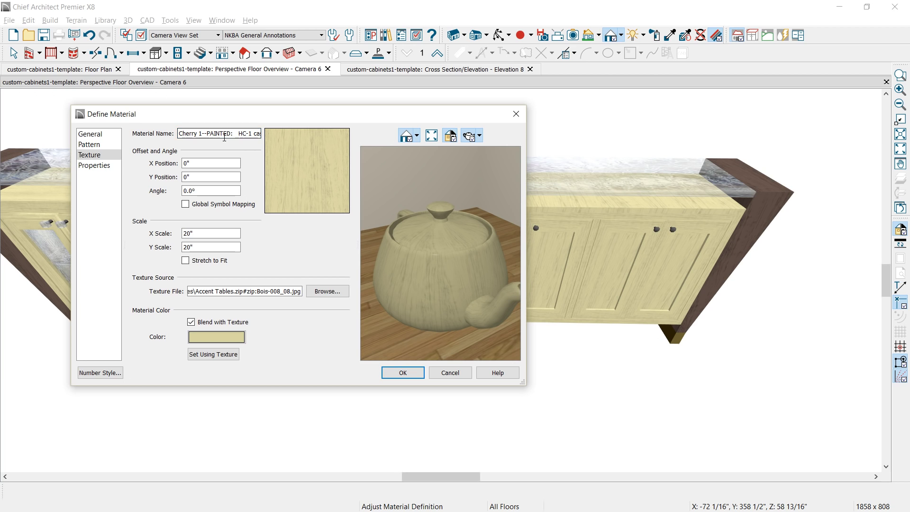
left_click(403, 373)
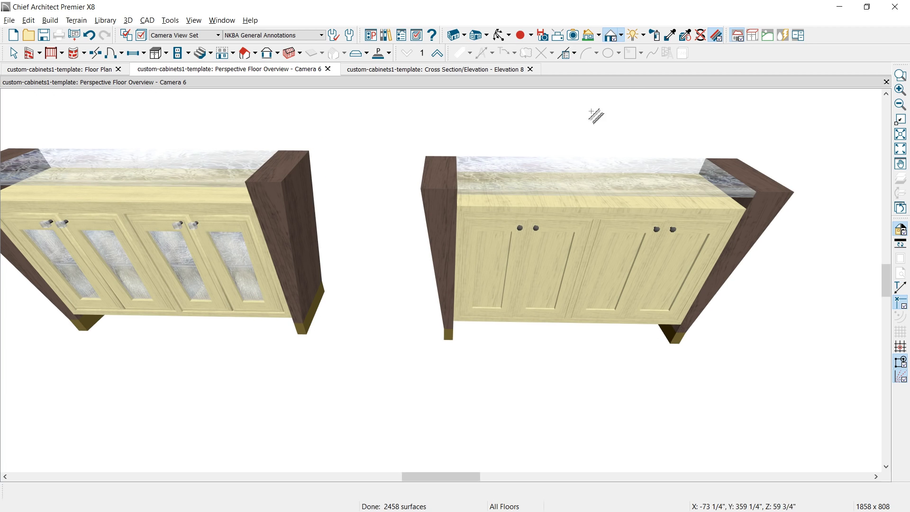
Step: Copy the castleton mist material with a 90° texture angle and paint the right cabinet's components with it
left_click(656, 41)
left_click(564, 161)
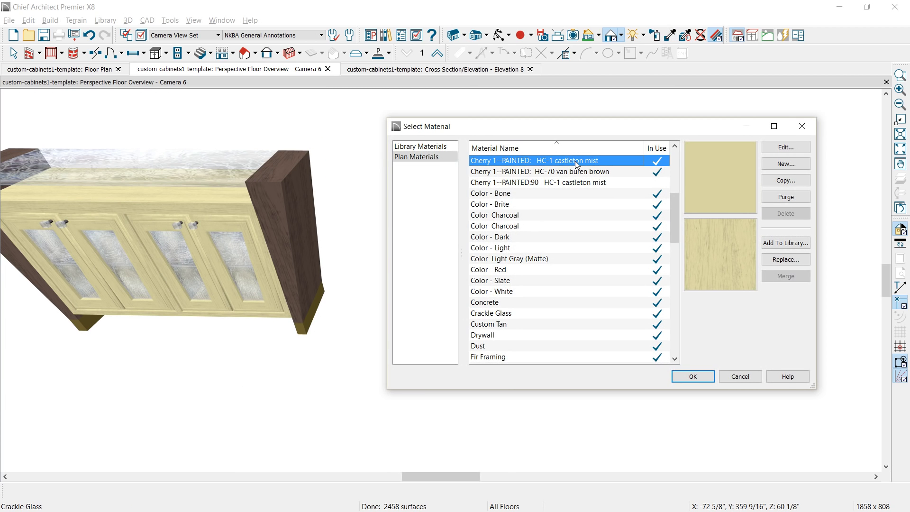
left_click(789, 182)
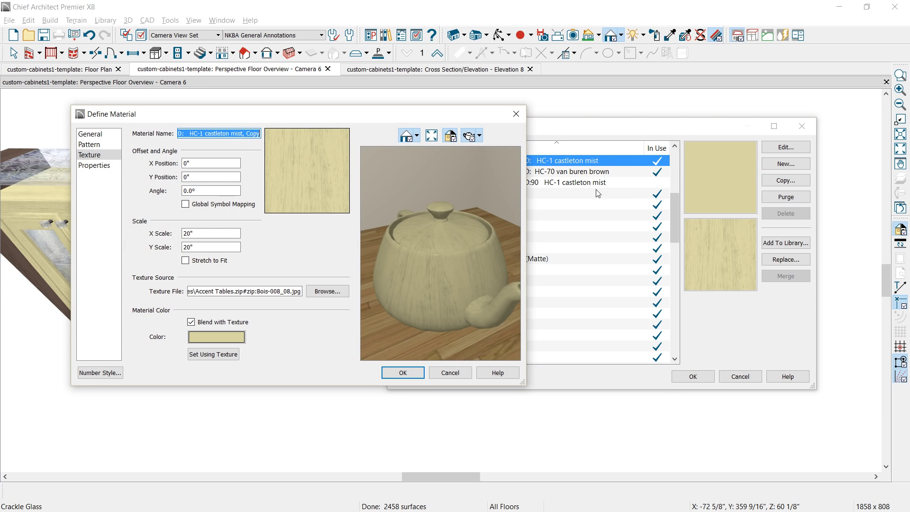
left_click_drag(211, 191, 168, 193)
type("90")
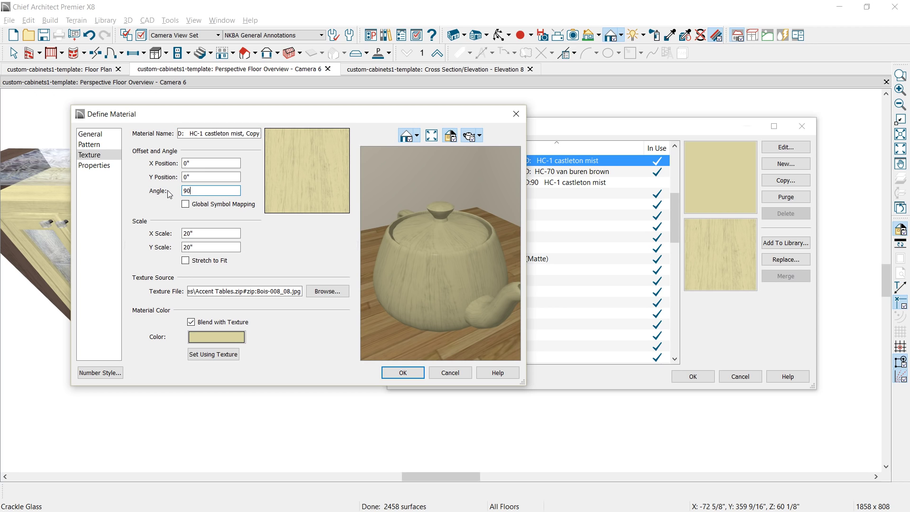
left_click(393, 372)
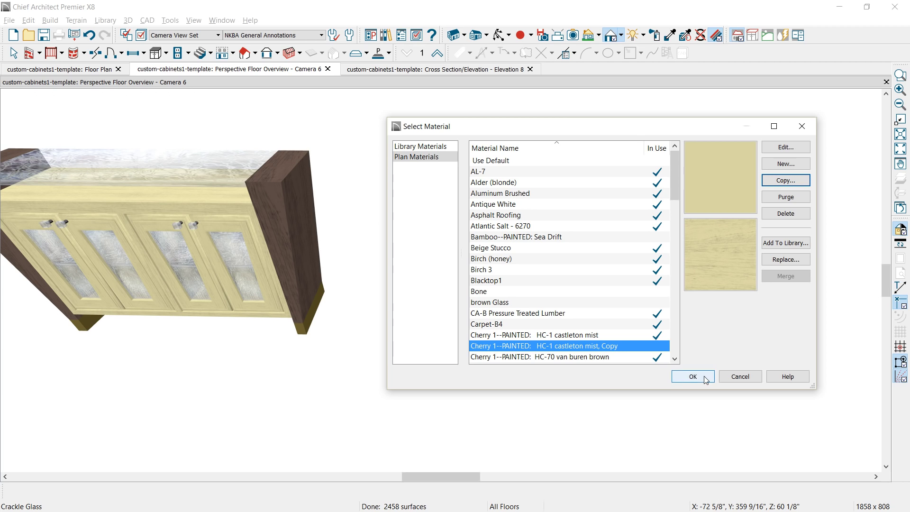
left_click(693, 376)
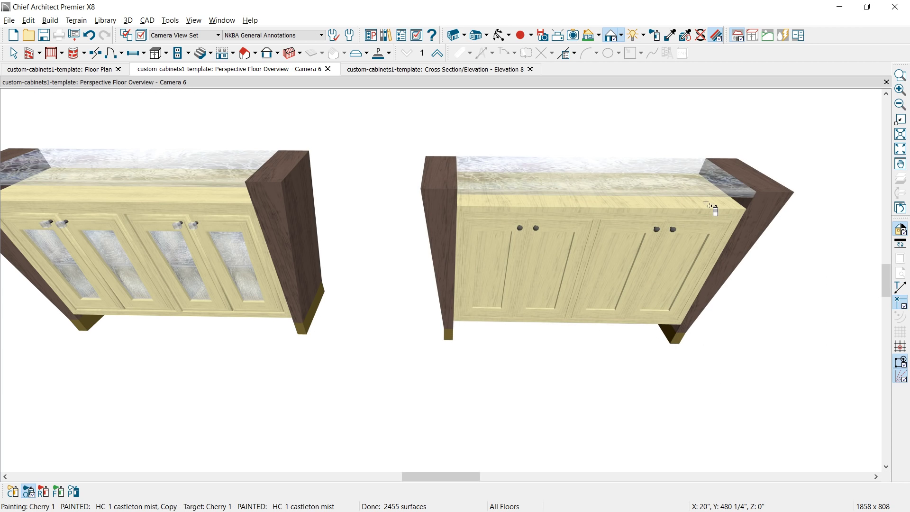
left_click(14, 490)
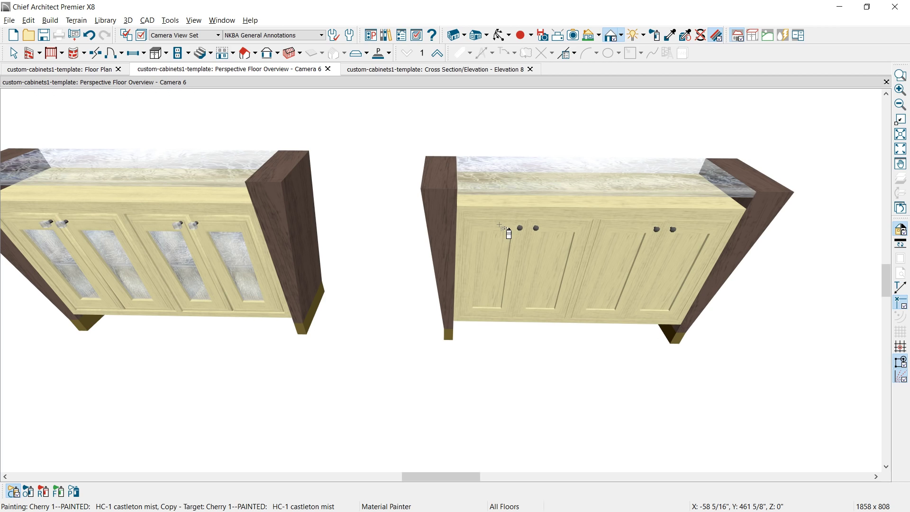
key("space")
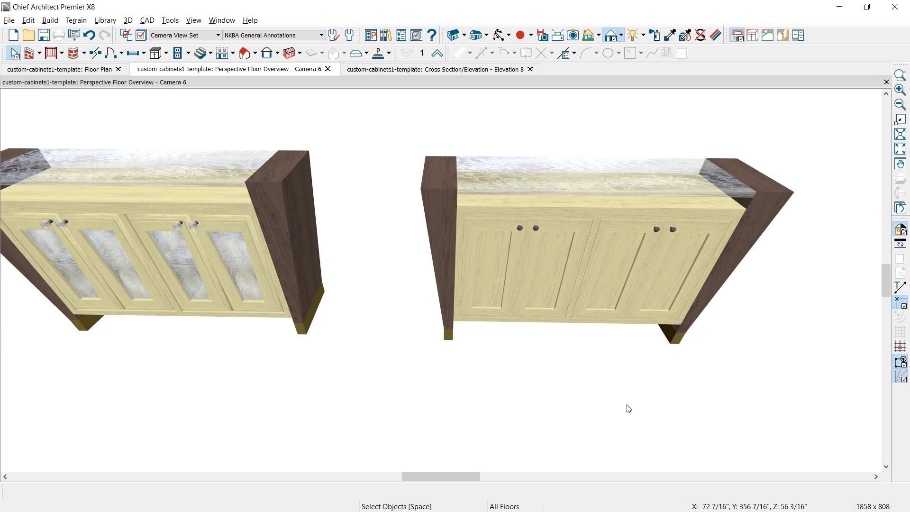
Step: Give the right cabinet Cubic Knob door handles from Bonus Catalogs > Cabinet Hardware > Knobs
double_click(576, 301)
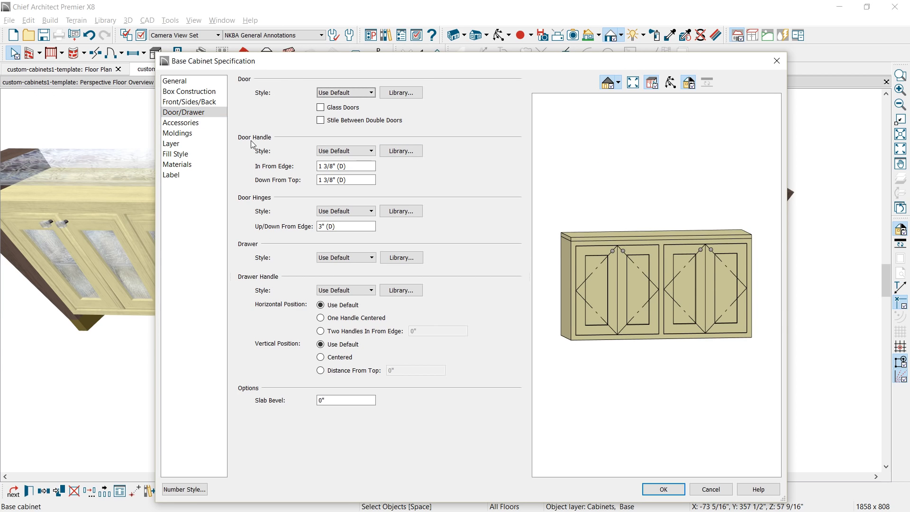
left_click(396, 152)
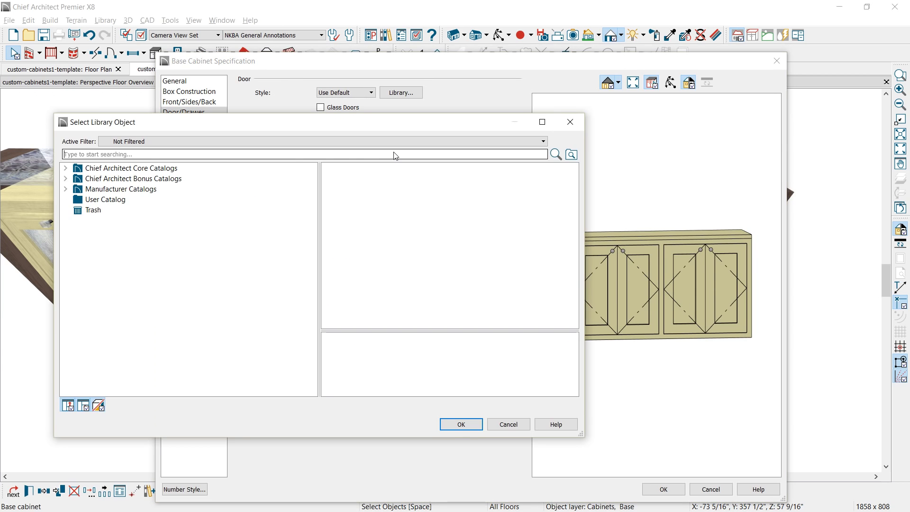
left_click(68, 179)
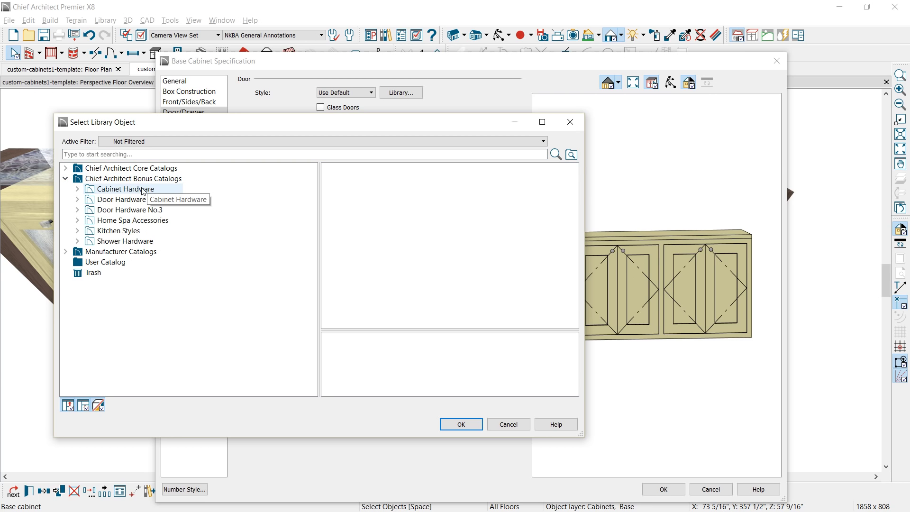
left_click(77, 189)
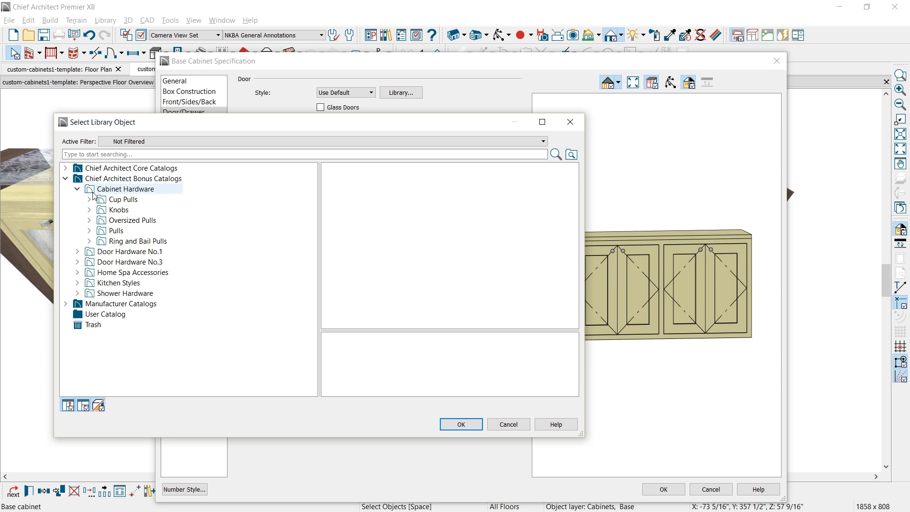
left_click(118, 209)
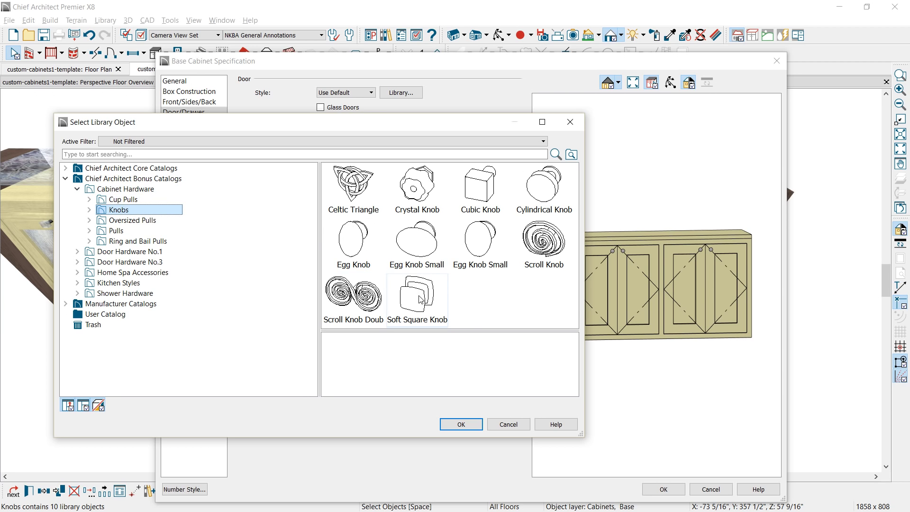
left_click(477, 198)
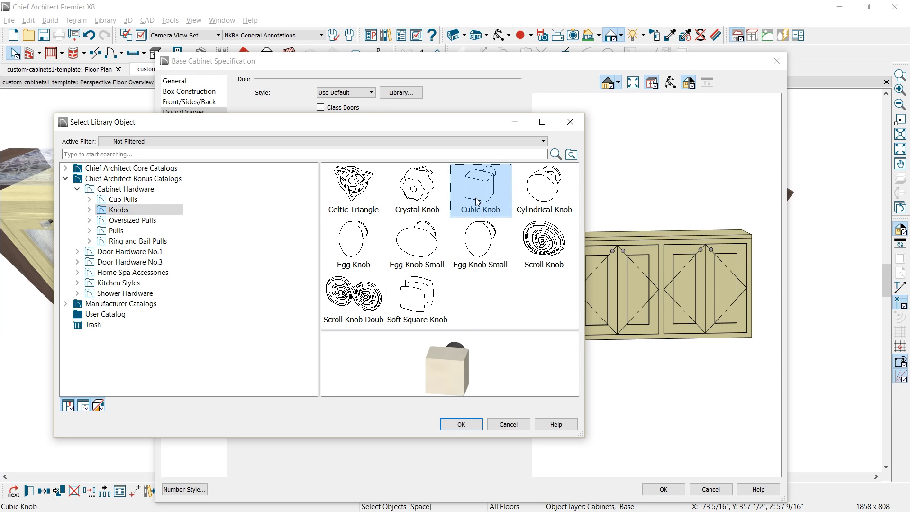
left_click(454, 425)
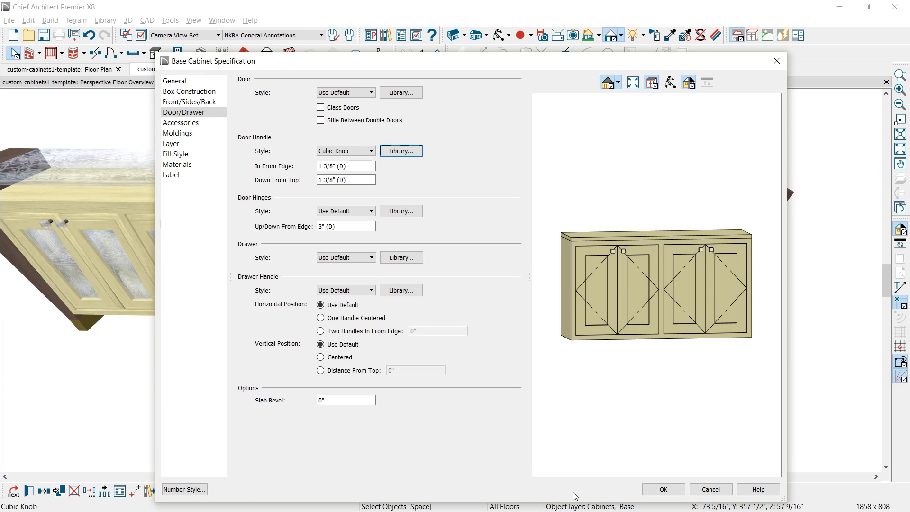
left_click(662, 489)
Step: Paint the cabinet's knobs with Crackle Glass sampled from the glass top
left_click(670, 35)
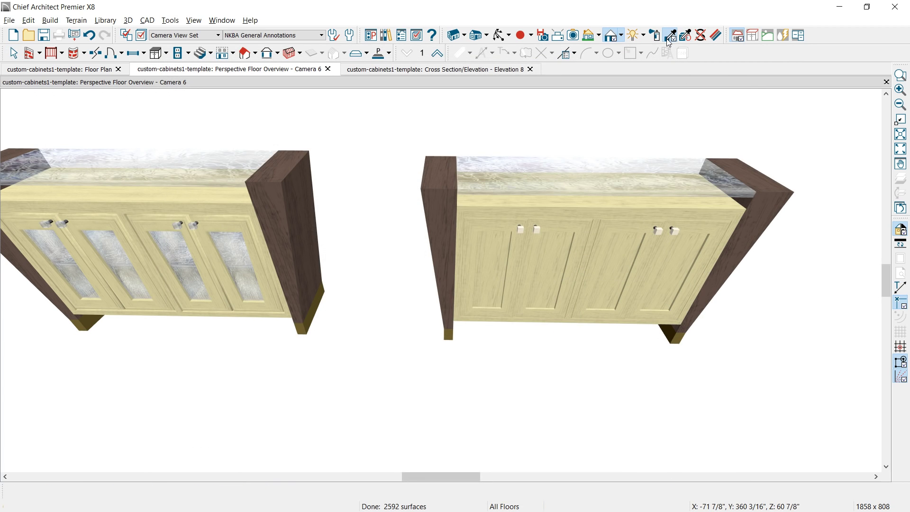
left_click(637, 169)
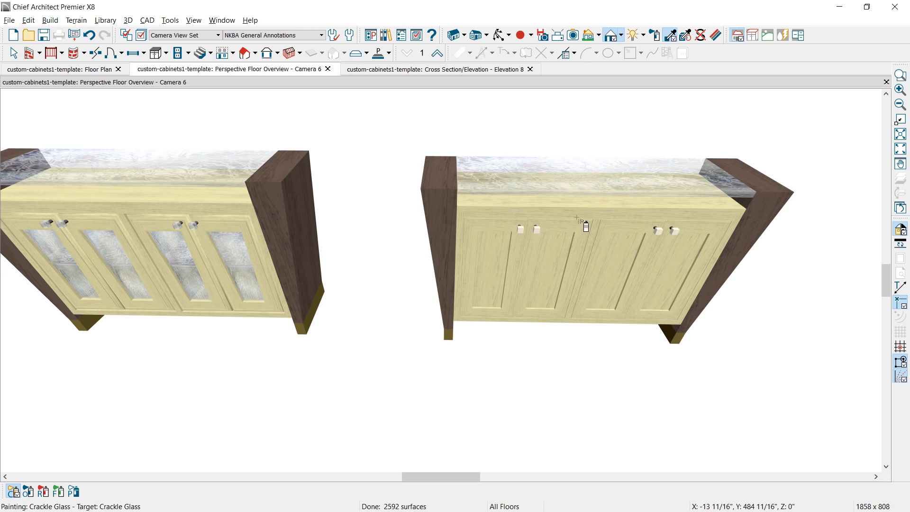
left_click(520, 230)
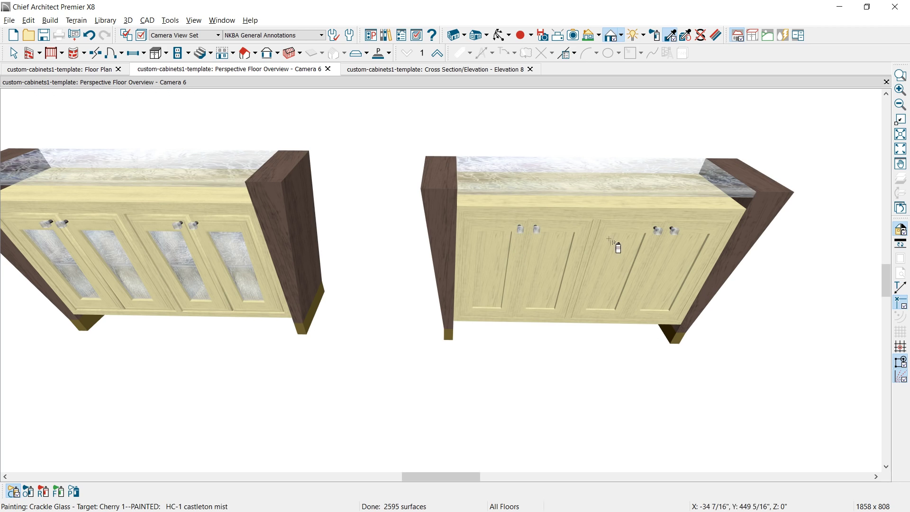
key("space")
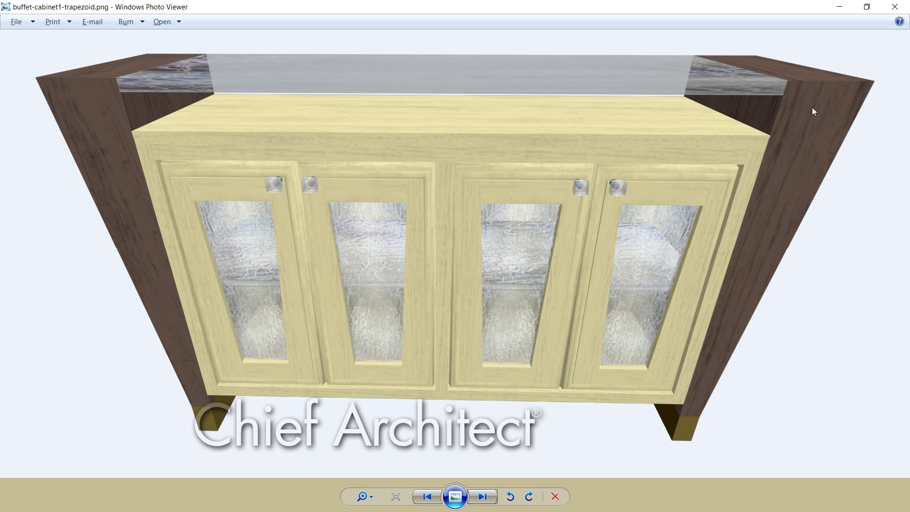
Step: Return from the buffet reference render to Chief Architect's Elevation 8 view
key("alt+Tab")
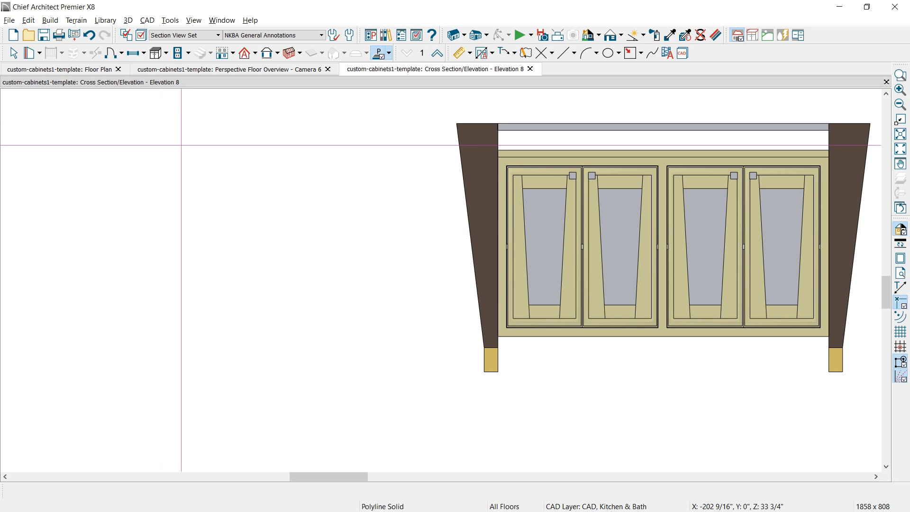
Step: Draw a 20-inch by 32-inch polyline solid rectangle left of the cabinet, using X 20 and Y -32
left_click_drag(158, 153, 290, 348)
key("Tab")
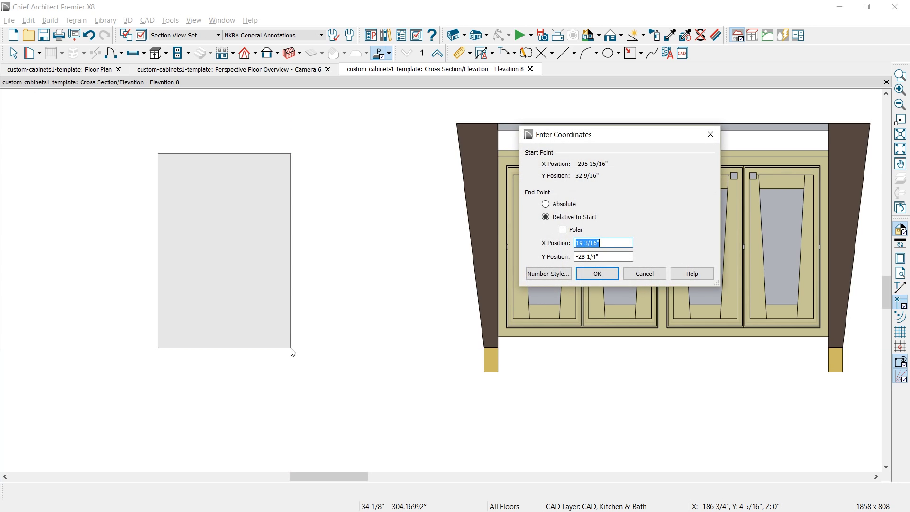
type("20")
key("Tab")
type("-32")
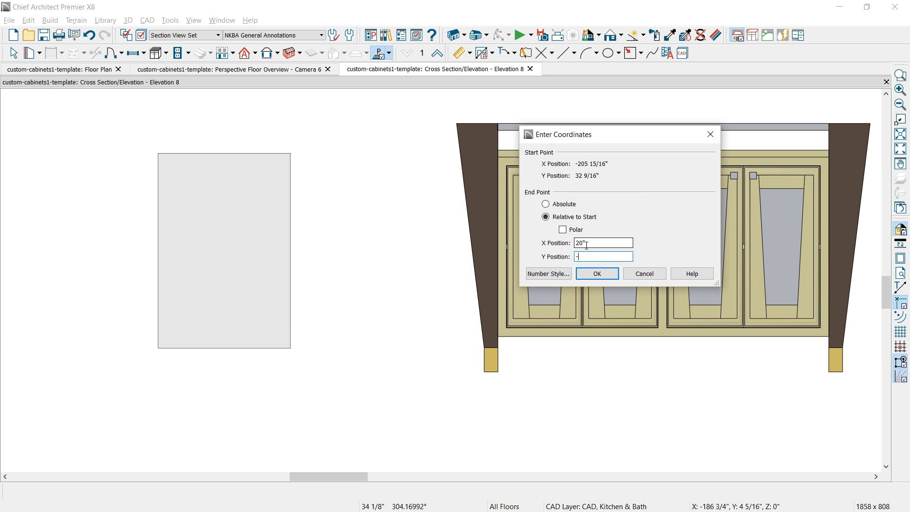
left_click(595, 274)
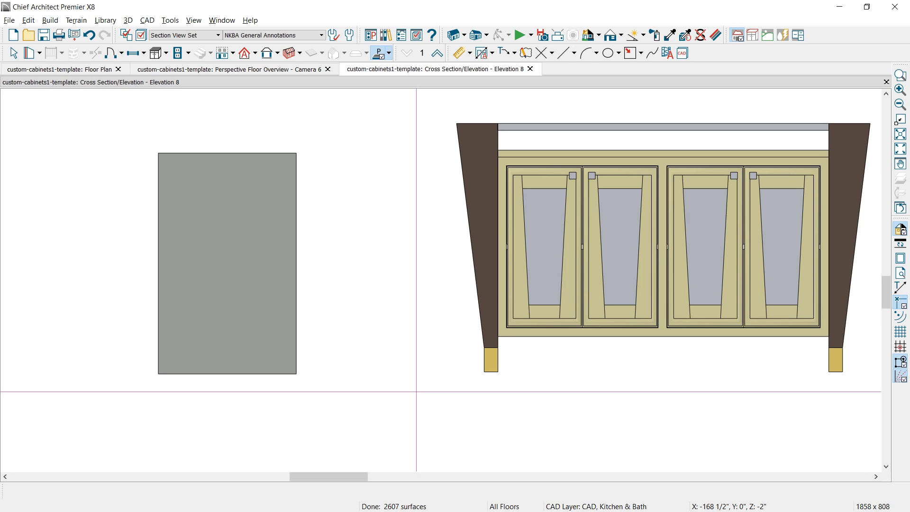
Step: Set edits to resize concentrically and shrink the inner rectangle inward by 3 inches
left_click(371, 36)
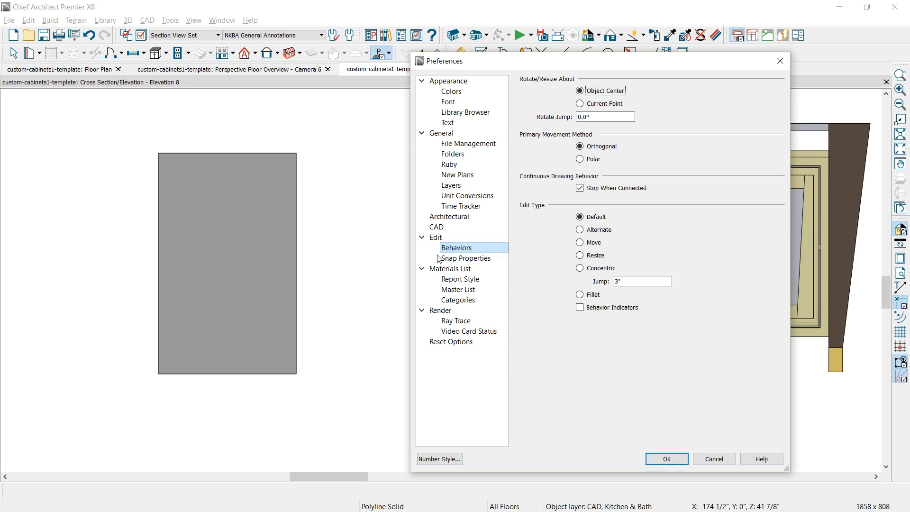
left_click(581, 268)
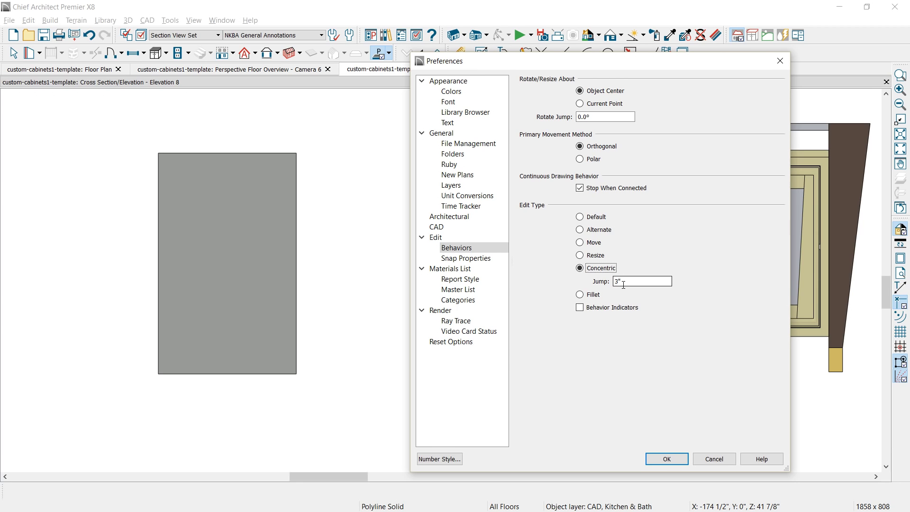
left_click(657, 455)
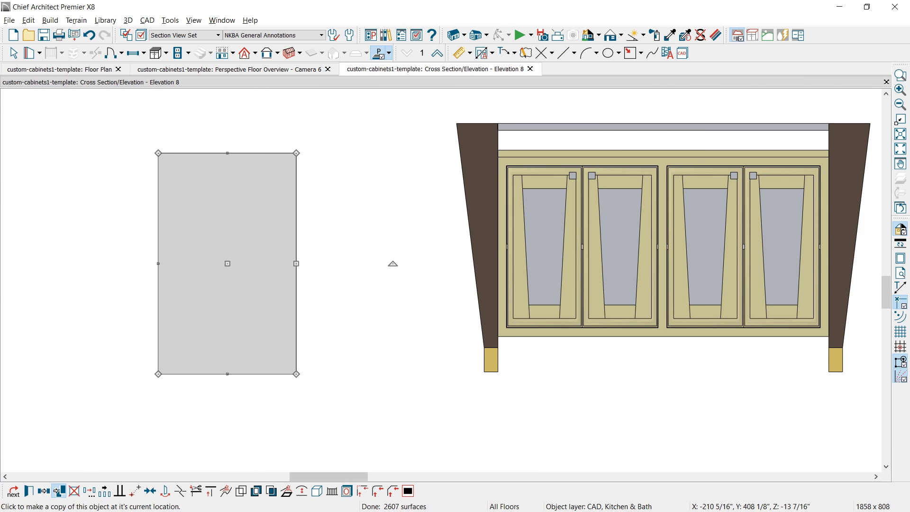
left_click_drag(296, 374, 279, 369)
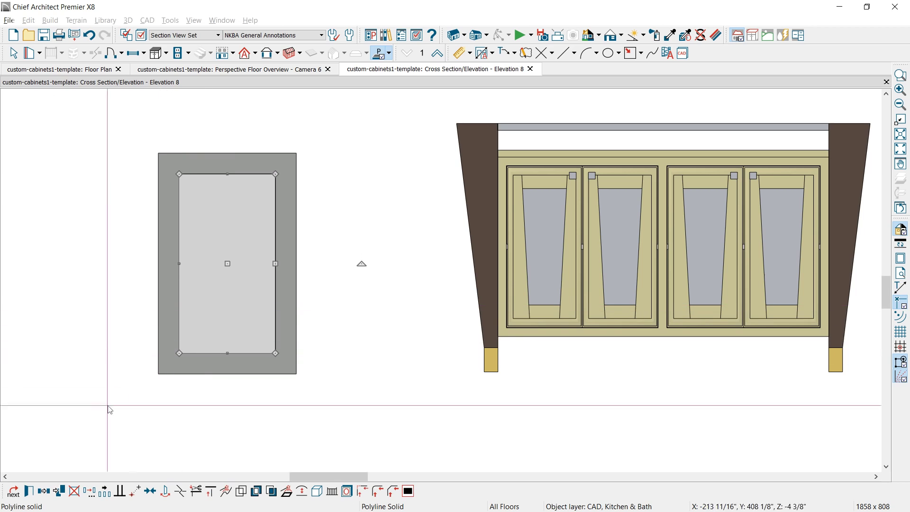
Step: Make the inner rectangle a hole so it cuts an opening through the grey panel
left_click(29, 492)
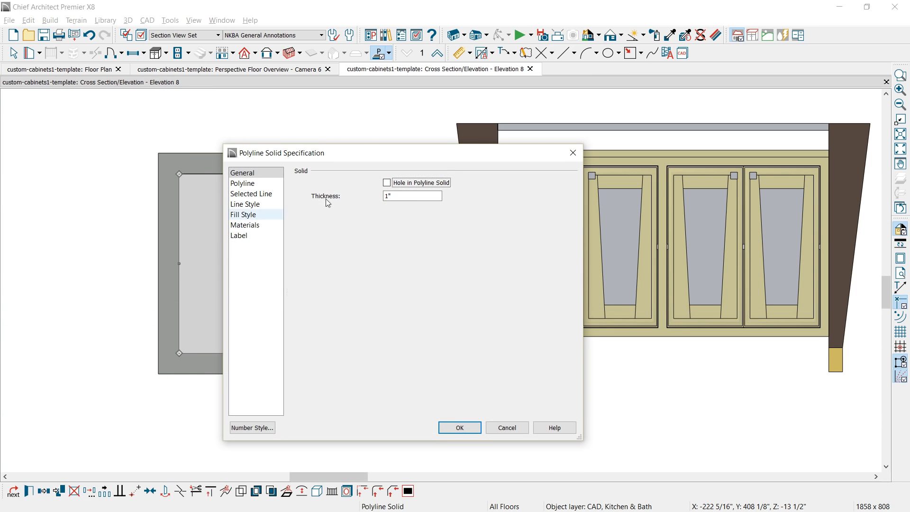
left_click(387, 184)
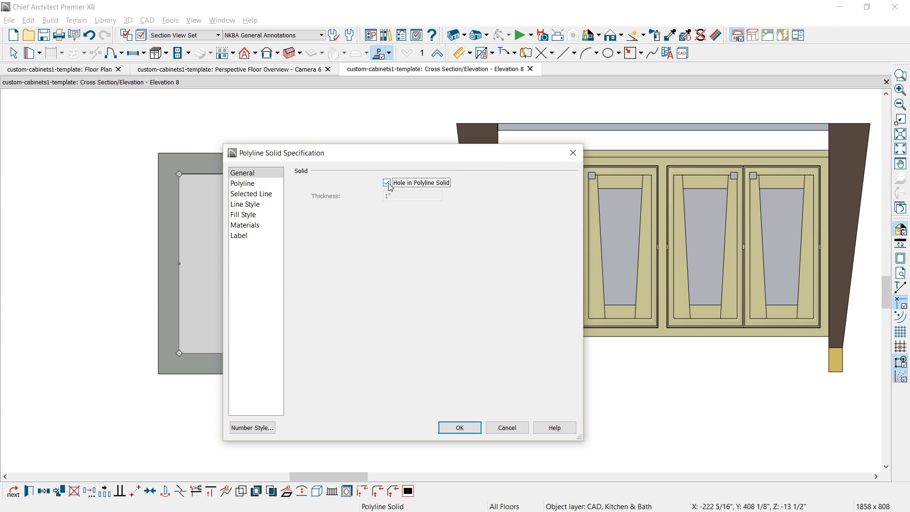
left_click(459, 427)
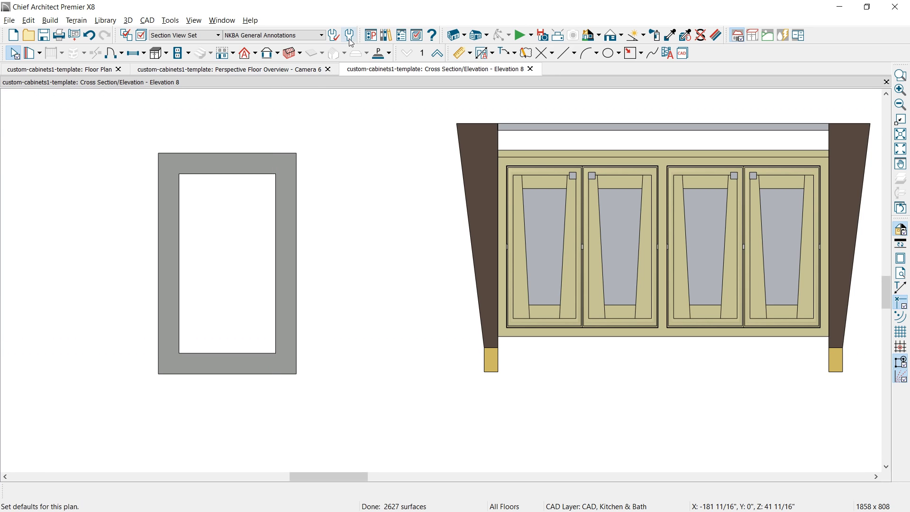
Step: Restore default edit behaviour and move the opening's bottom-right corner 2 inches inward
left_click(369, 40)
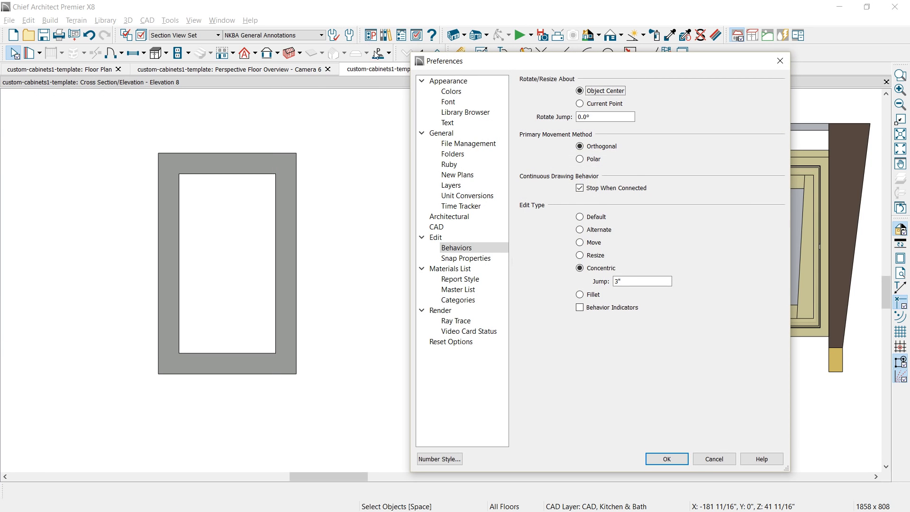
left_click(587, 217)
left_click(667, 460)
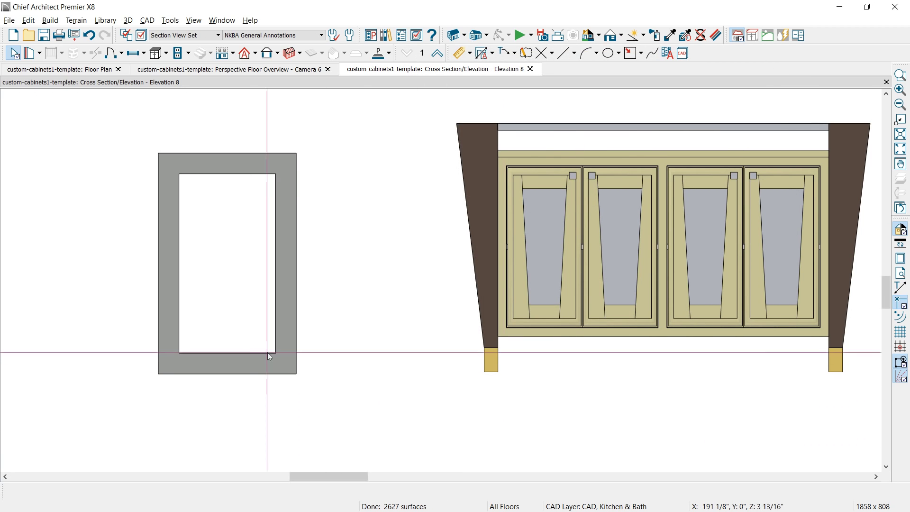
left_click(247, 353)
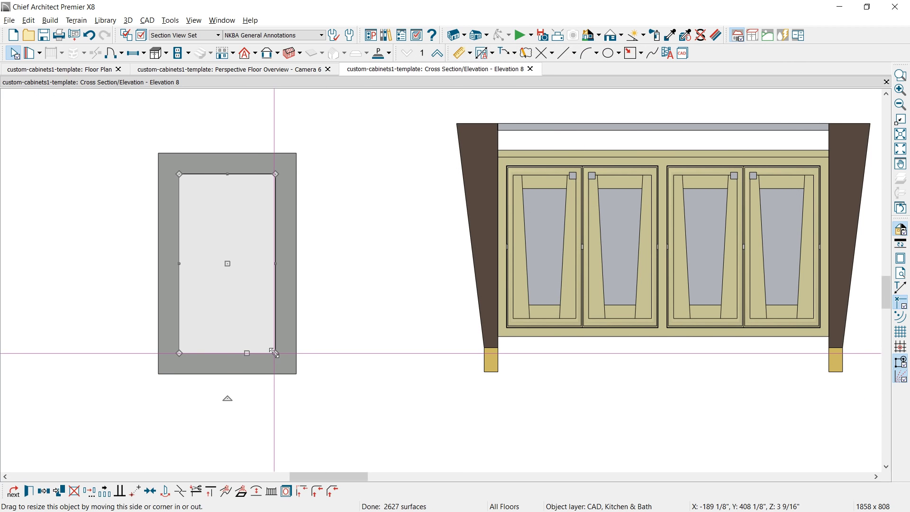
left_click_drag(274, 353, 267, 354)
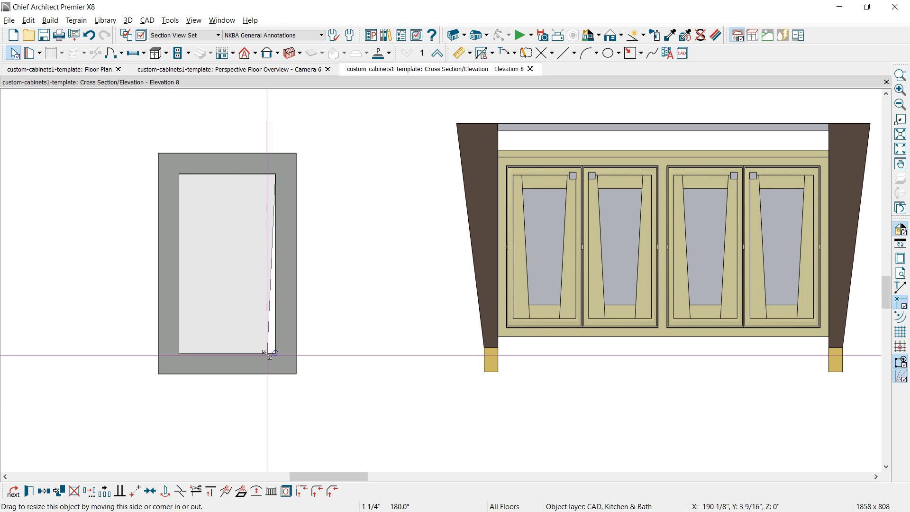
key("Tab")
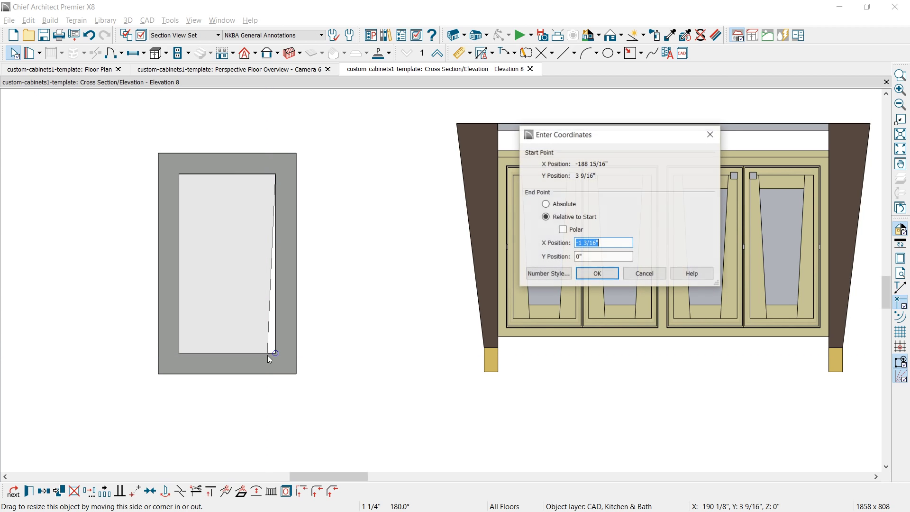
left_click(579, 243)
left_click_drag(578, 243, 634, 241)
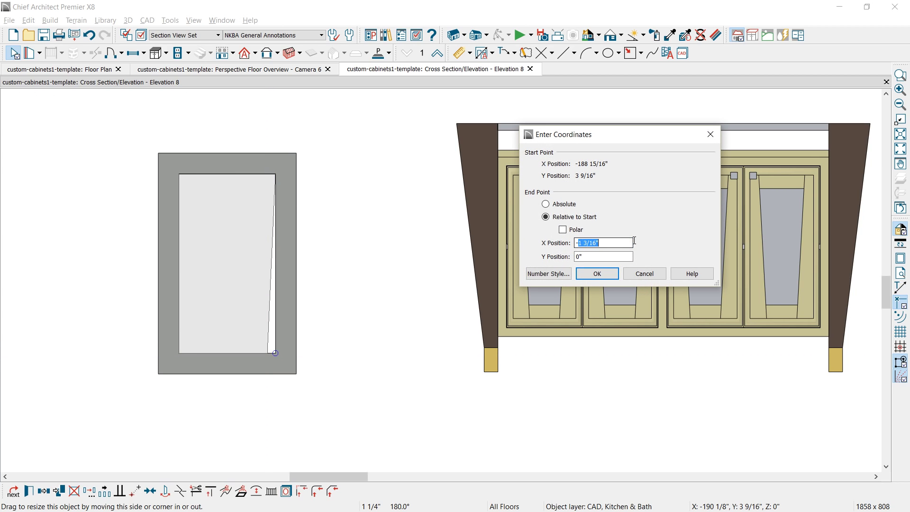
type("2")
key("Return")
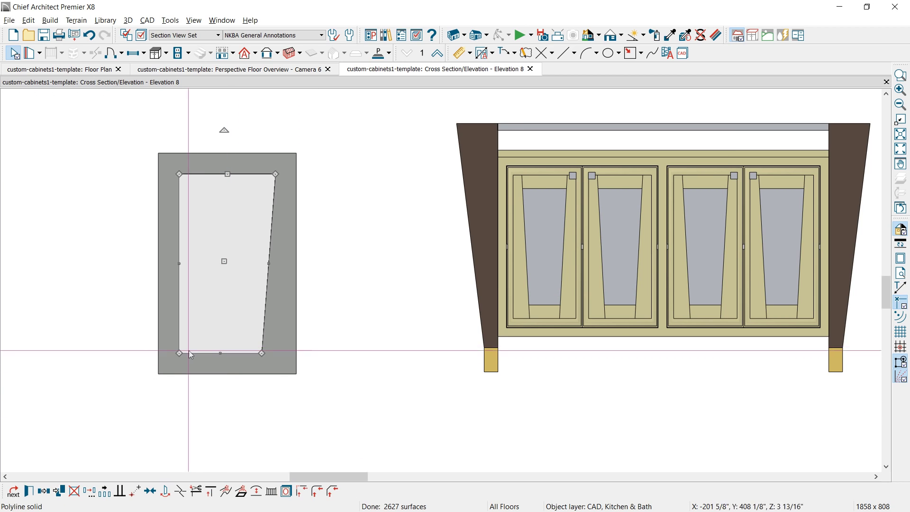
Step: Move the bottom-left corner 2 inches inward and duplicate the trapezoid in place
left_click_drag(184, 354, 193, 353)
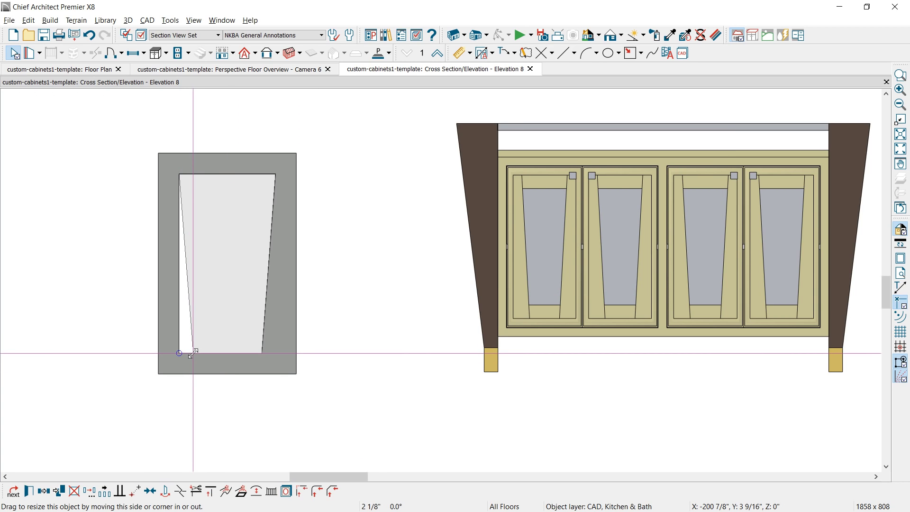
key("Tab")
type("2")
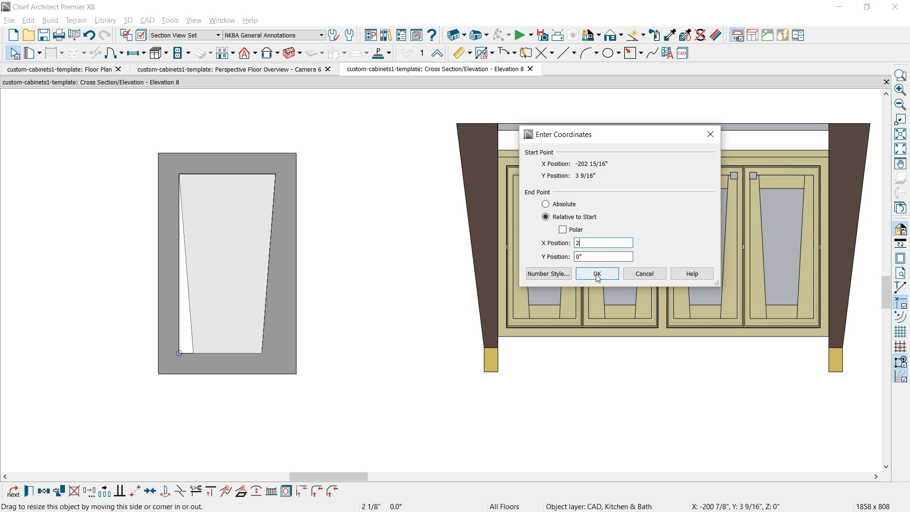
left_click(598, 276)
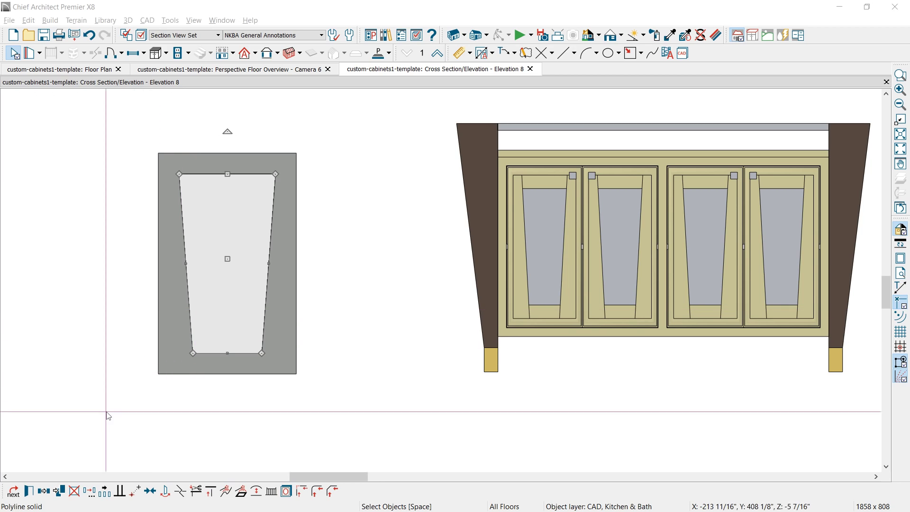
left_click(58, 491)
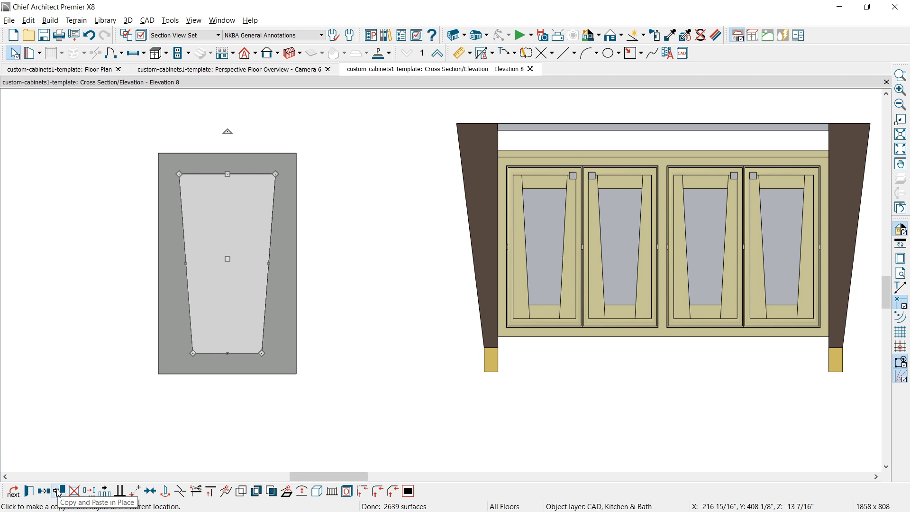
left_click(29, 491)
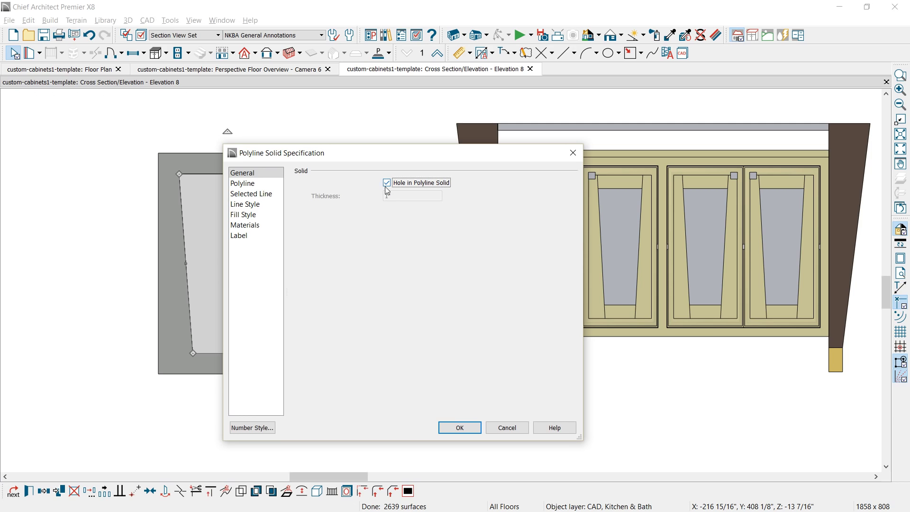
Step: Turn the copied trapezoid from a hole into a solid pane 1/8 inch thick
left_click(386, 183)
left_click(393, 196)
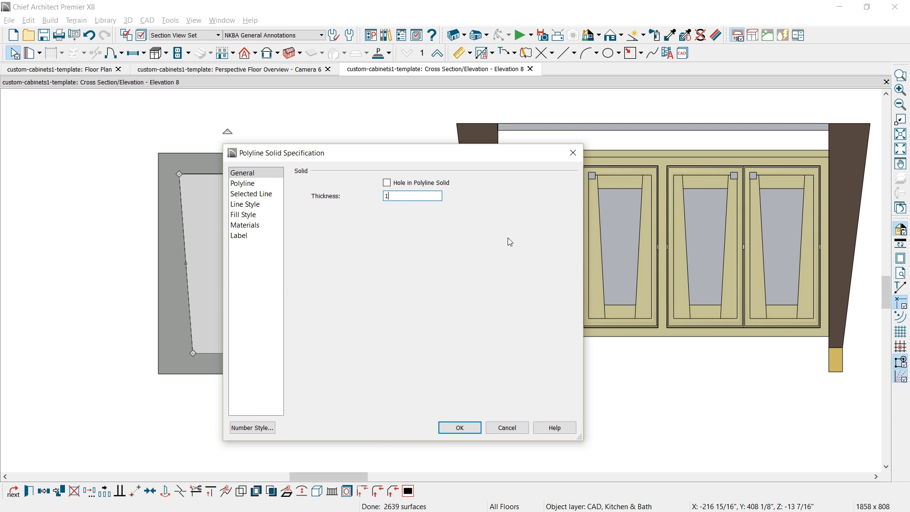
type("/8")
left_click(467, 425)
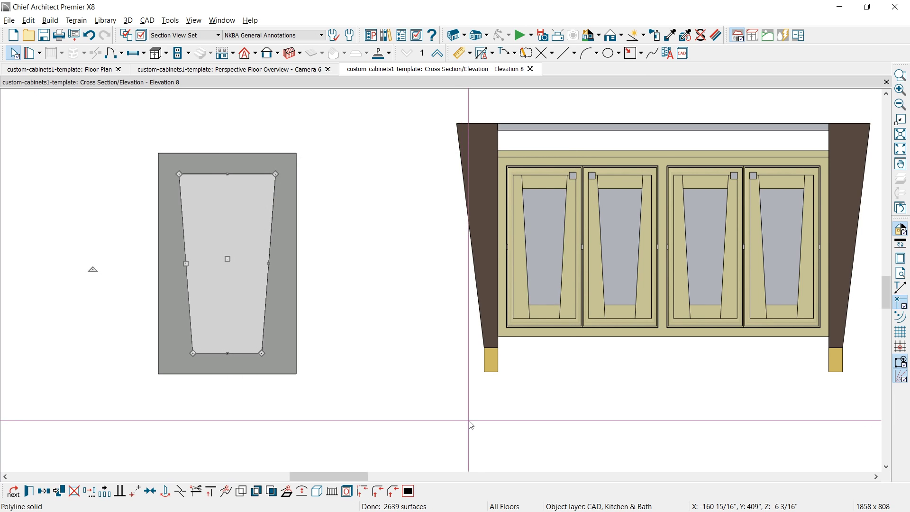
Step: Centre the pane inside the door panel in floor plan, then return to the 3D perspective
key("ctrl+Tab")
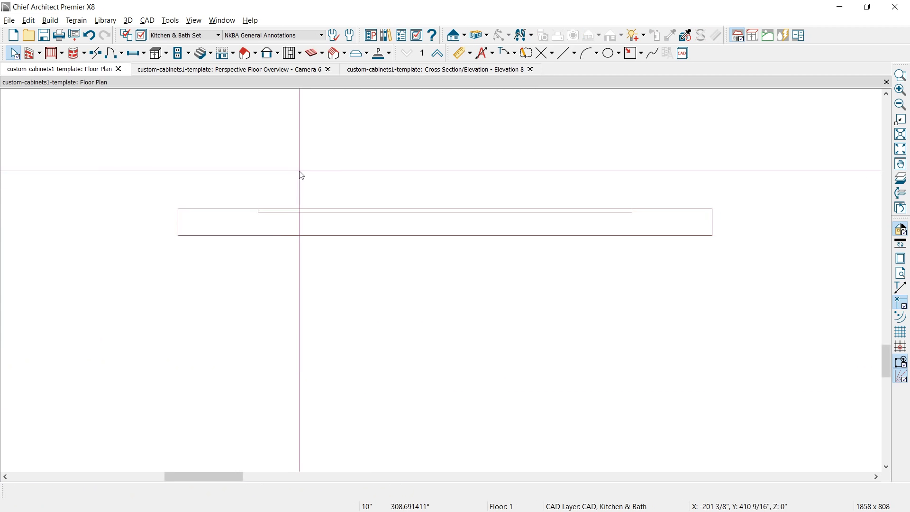
left_click(297, 211)
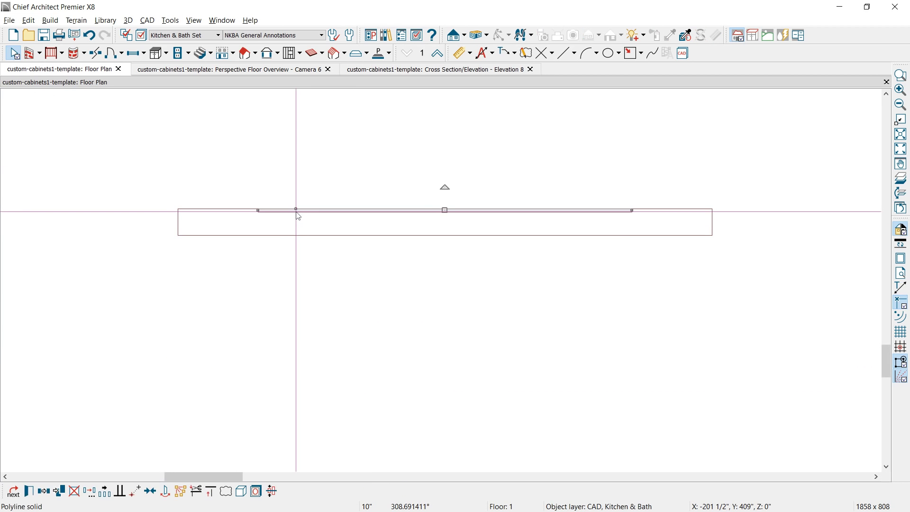
left_click(150, 491)
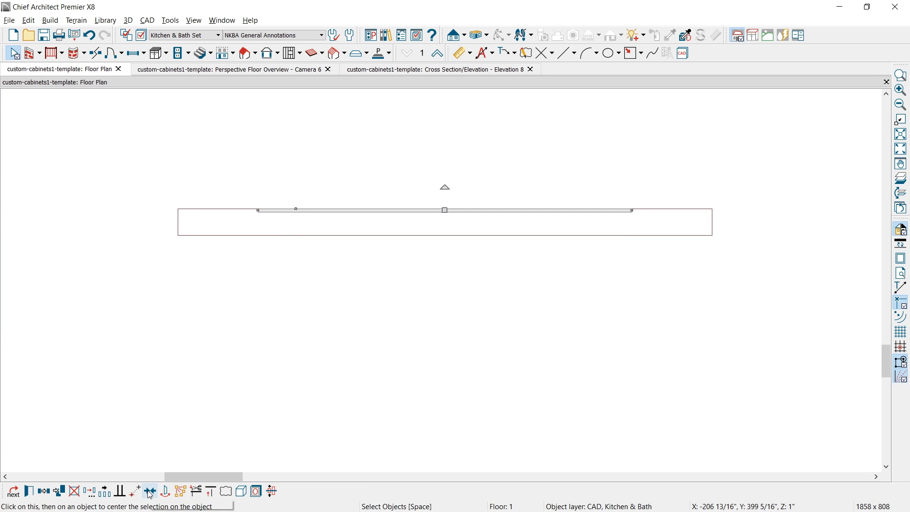
left_click(184, 221)
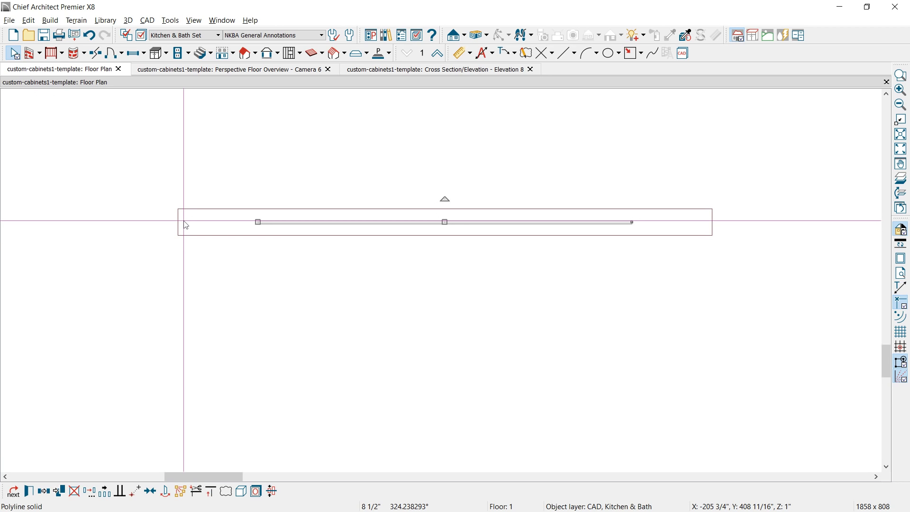
key("ctrl+Tab")
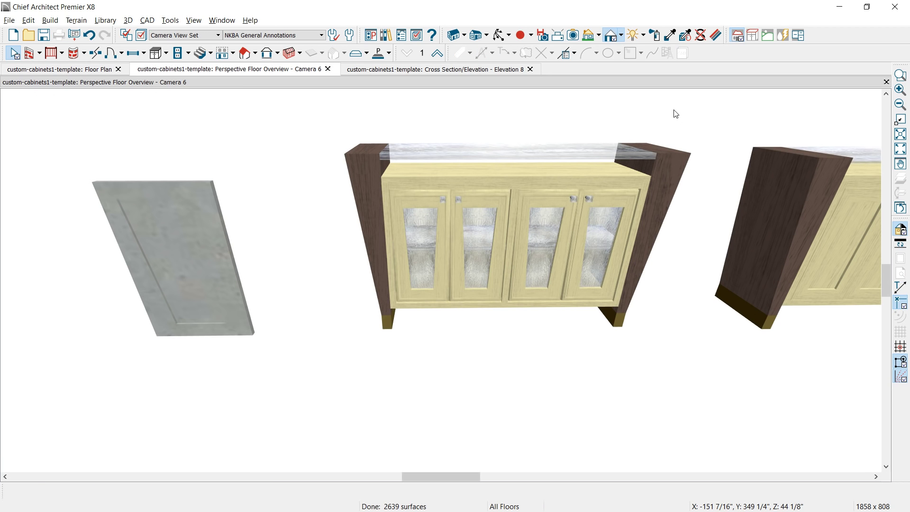
Step: Sample Crackle Glass from the glass top and apply it to the door's opening
left_click(669, 35)
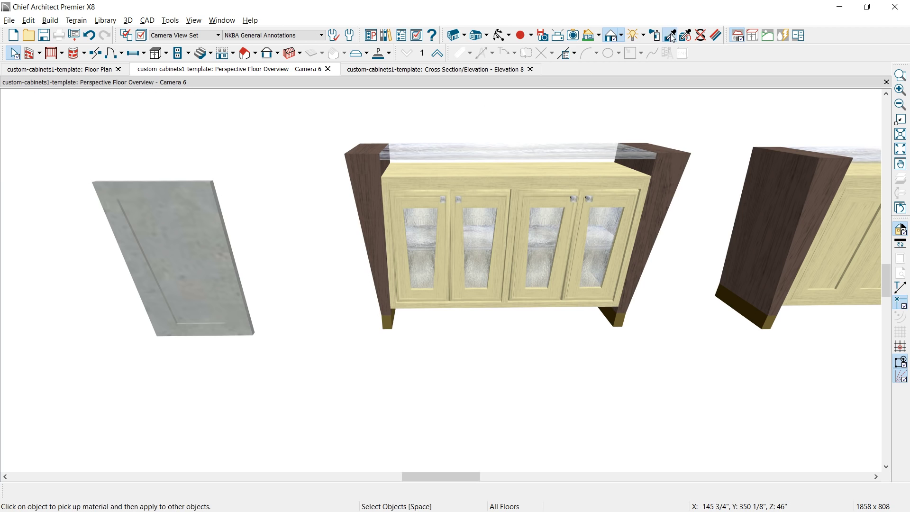
left_click(524, 148)
left_click(185, 246)
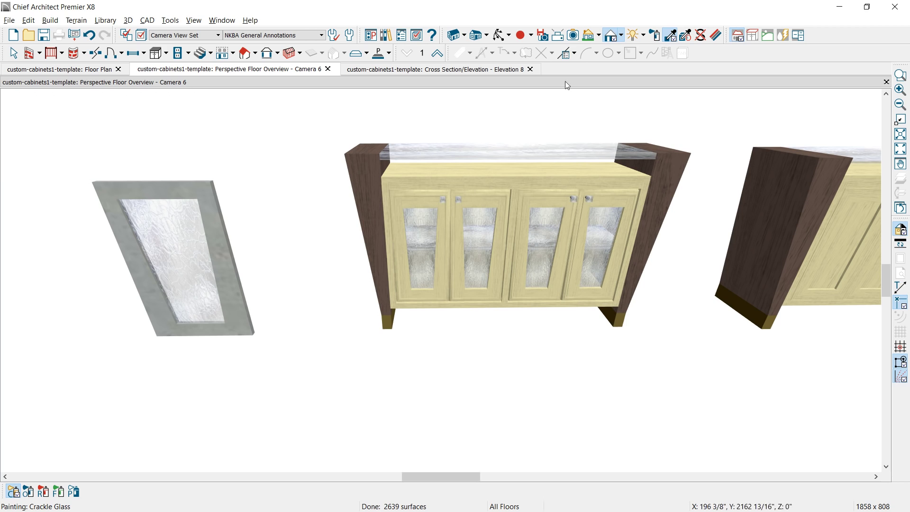
Step: Paint the door frame with the cabinet's castleton mist finish and view the elevation
left_click(670, 37)
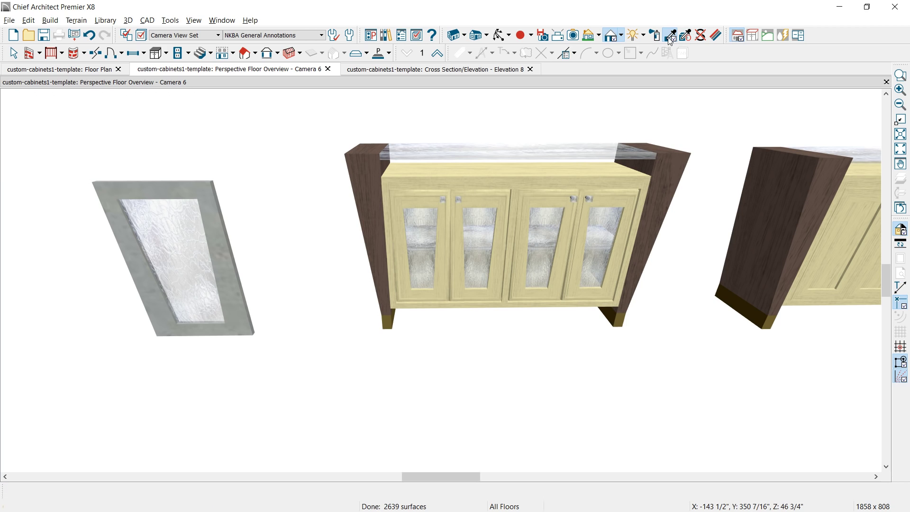
left_click(524, 193)
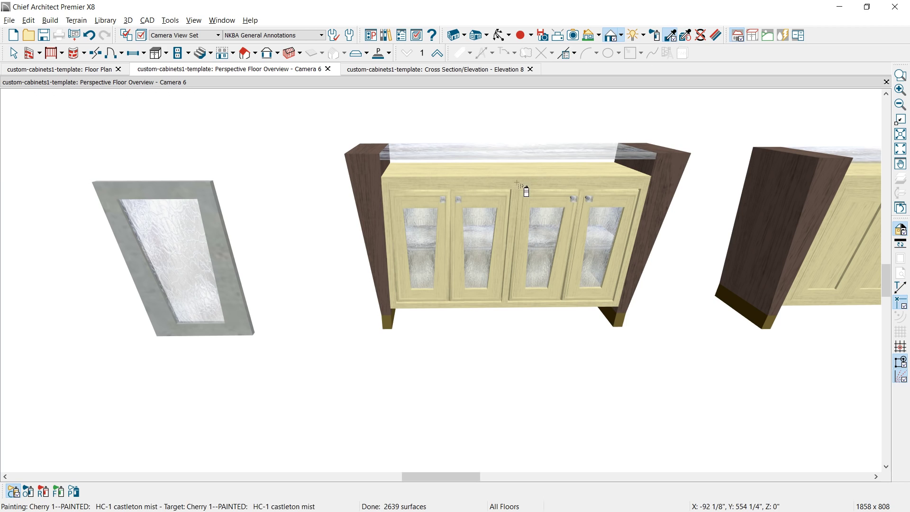
left_click(226, 267)
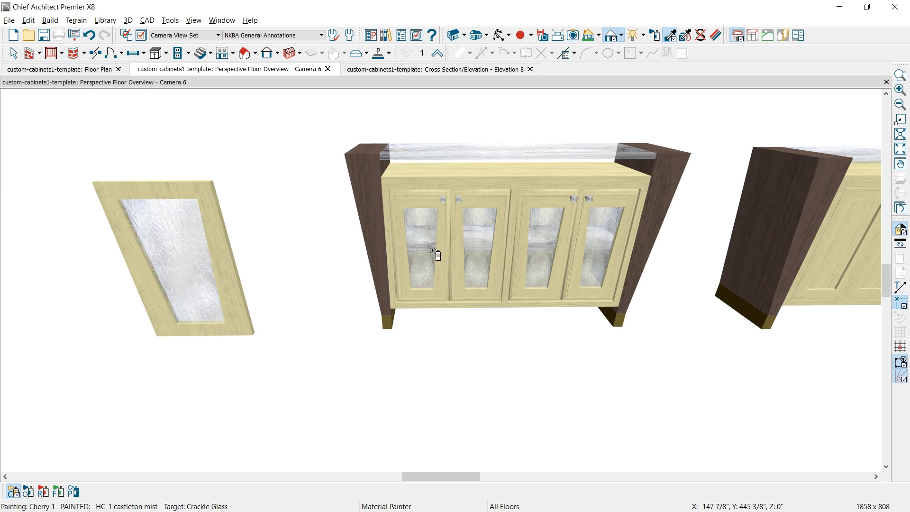
left_click(388, 75)
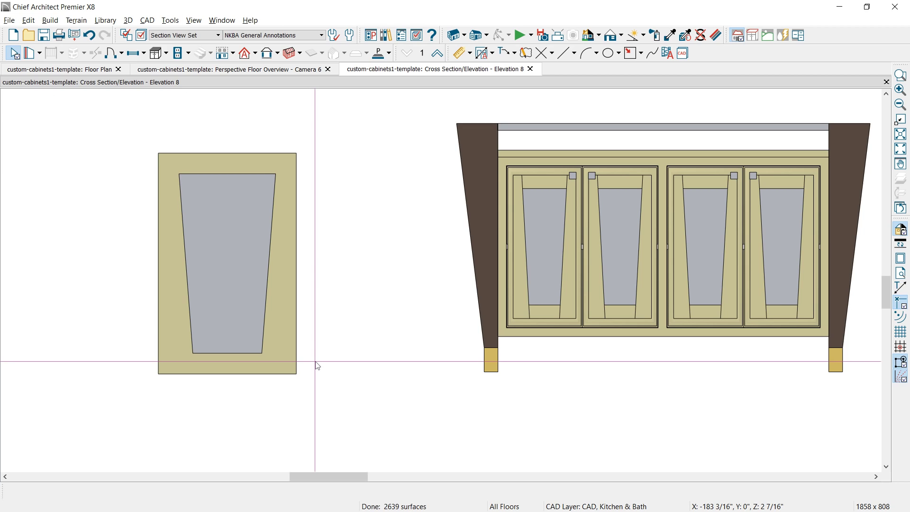
Step: Select both objects of the standalone door and show it in a new plan's full camera view
left_click(88, 75)
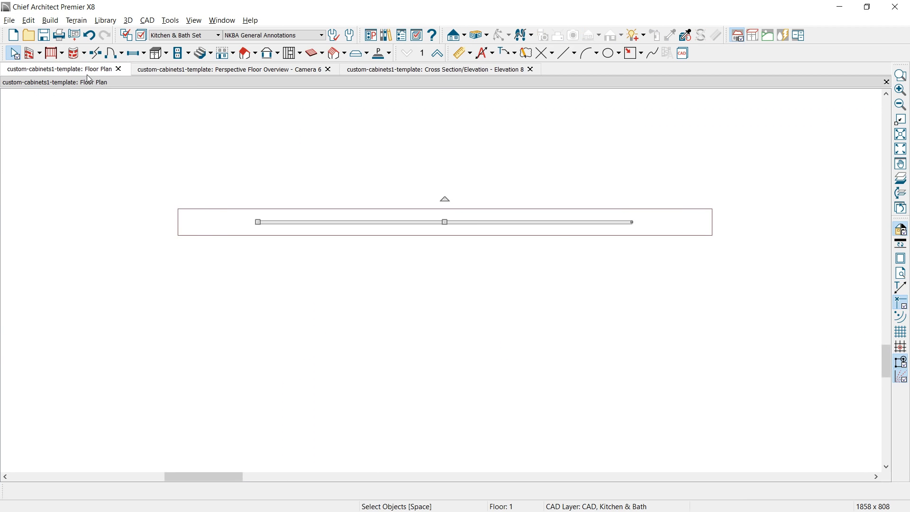
left_click(153, 191)
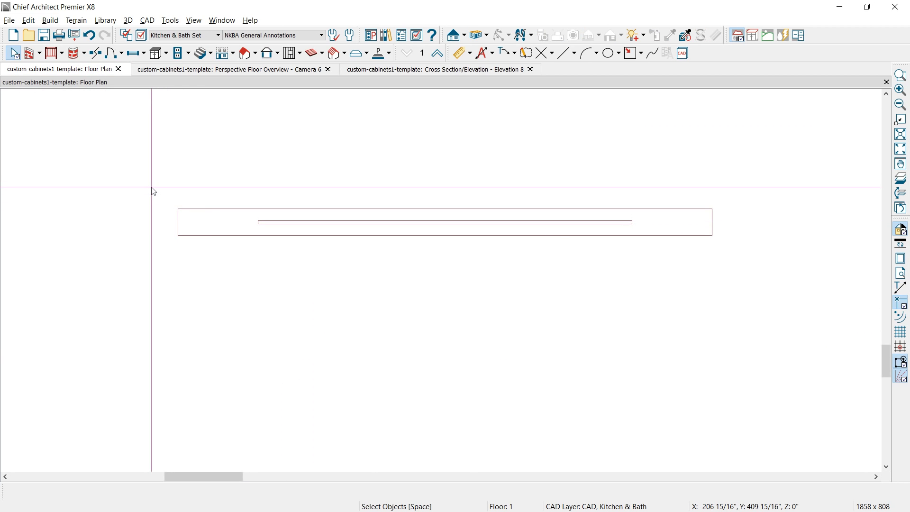
left_click_drag(153, 190, 775, 254)
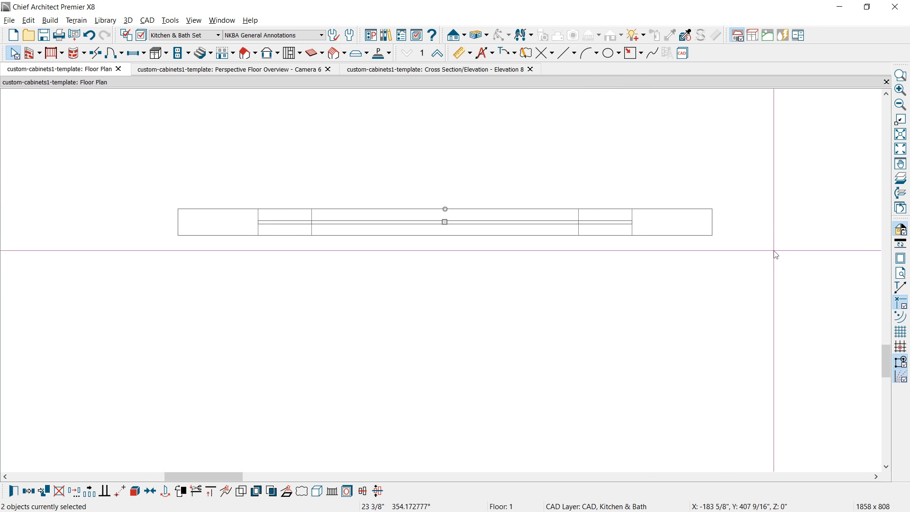
left_click(9, 20)
left_click(18, 34)
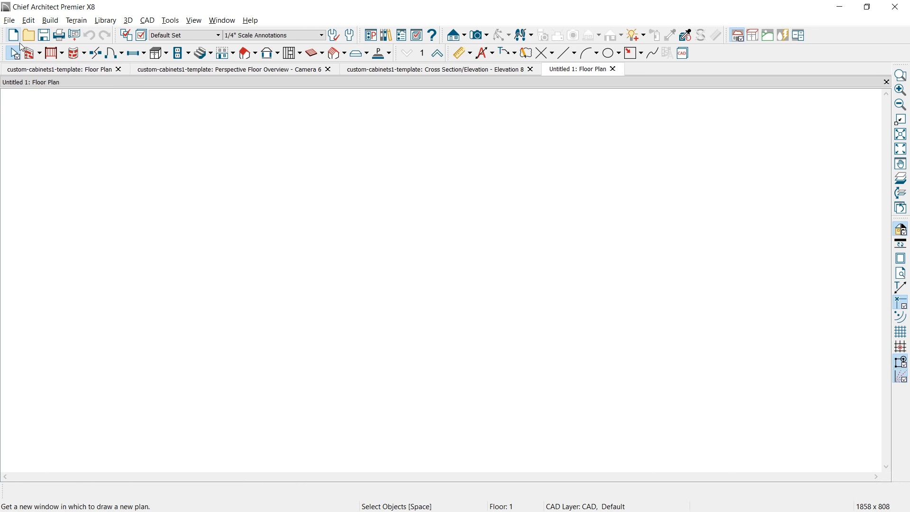
left_click(479, 35)
left_click_drag(182, 280, 278, 345)
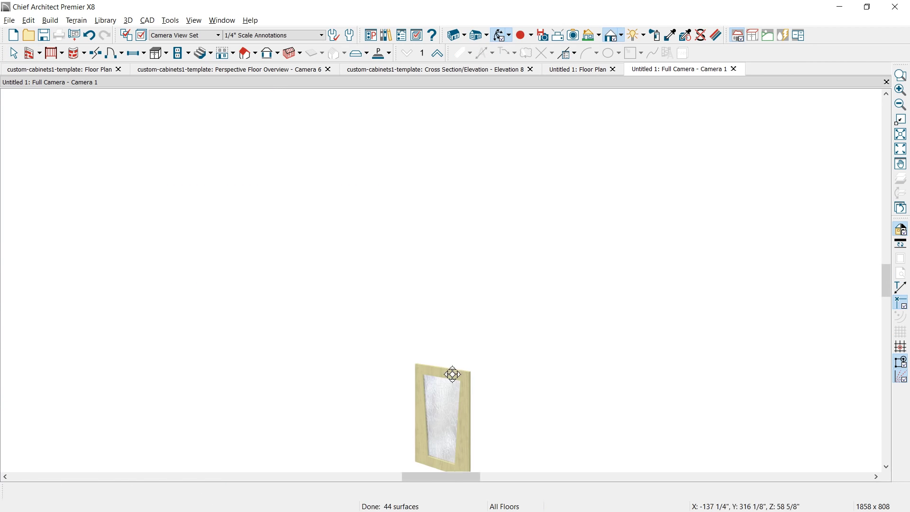
left_click_drag(453, 374, 360, 347)
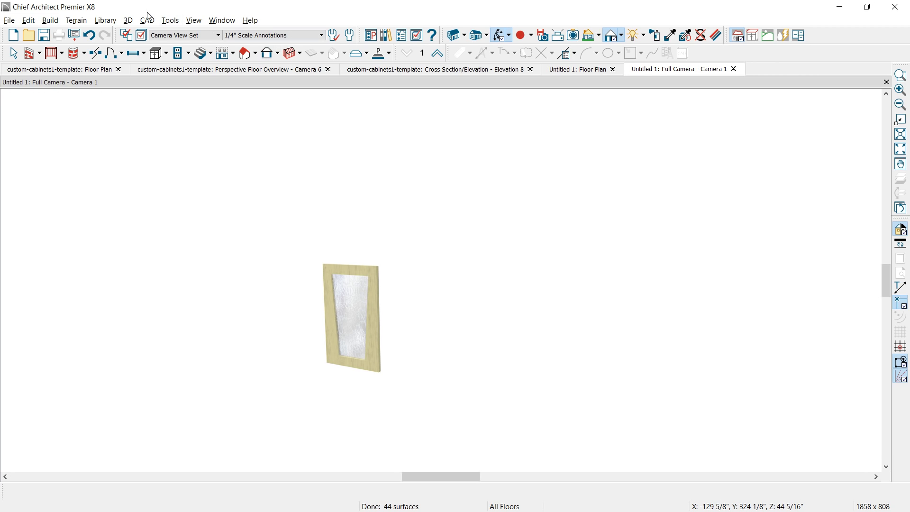
Step: Convert the door into a Cabinet Door symbol named 'Trap Cab Door'
left_click(169, 21)
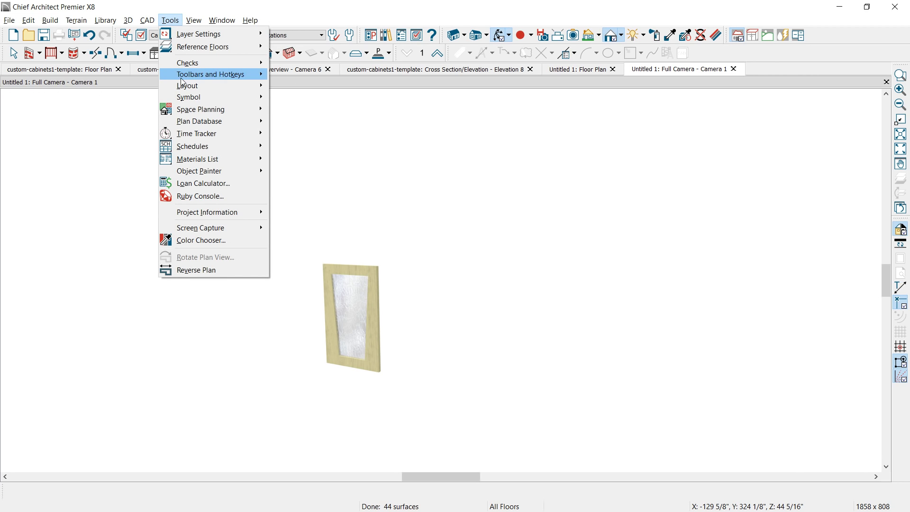
mouse_move(184, 97)
left_click(288, 112)
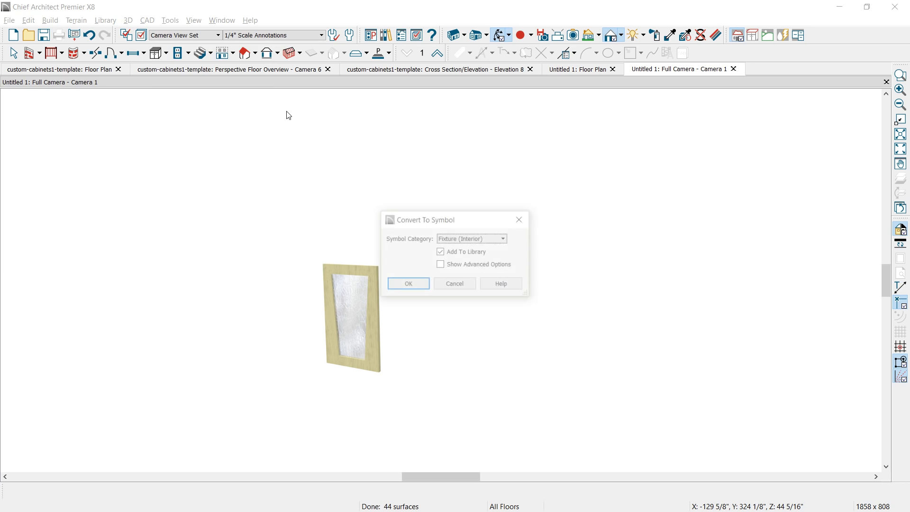
left_click(472, 239)
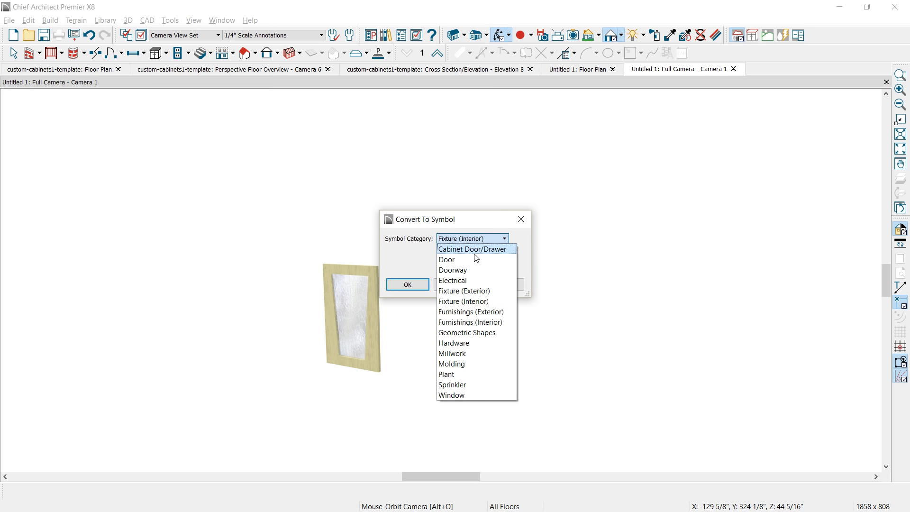
left_click(474, 254)
left_click(419, 283)
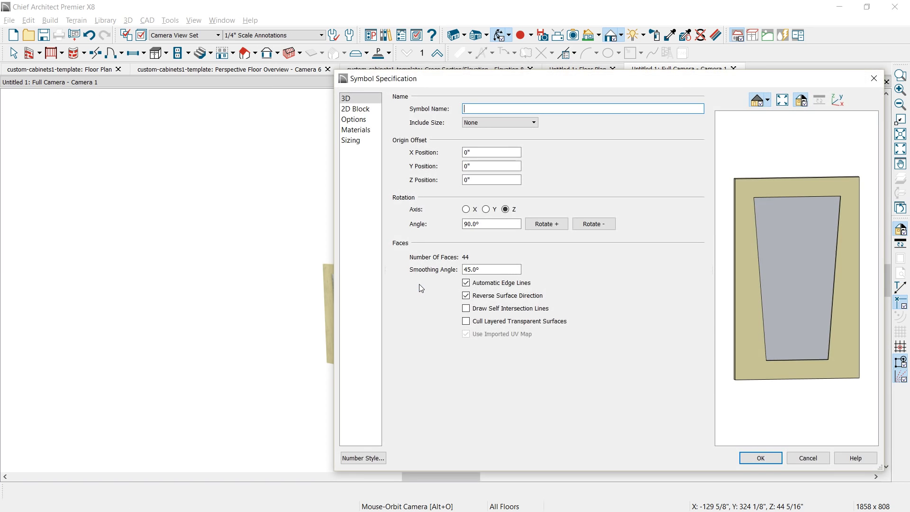
left_click(525, 108)
type("Trap Cab Door")
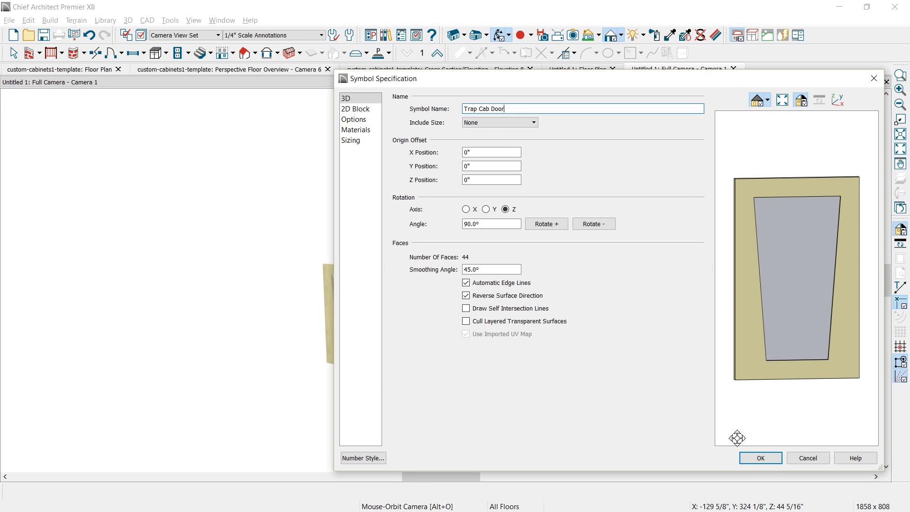
left_click(753, 458)
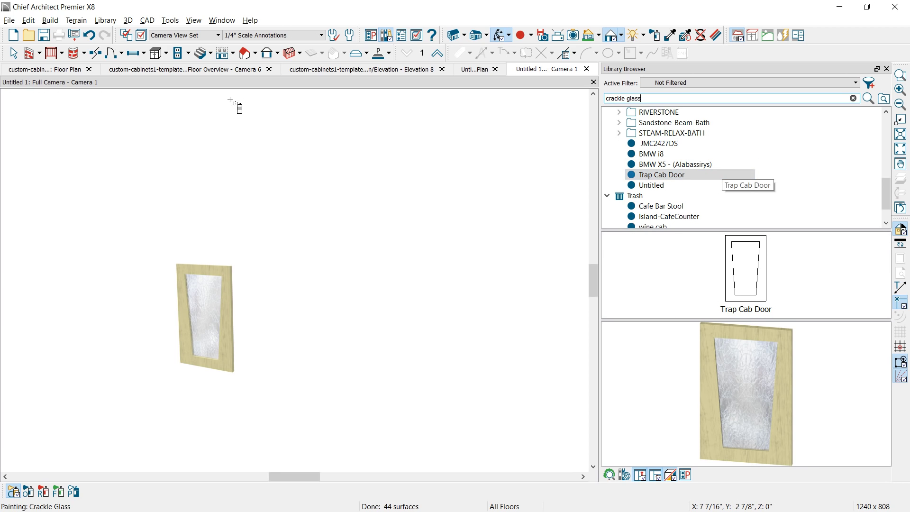
Step: Place a test base cabinet, fit it with the Trap Cab Door, and widen it for two doors
left_click(156, 53)
left_click(356, 297)
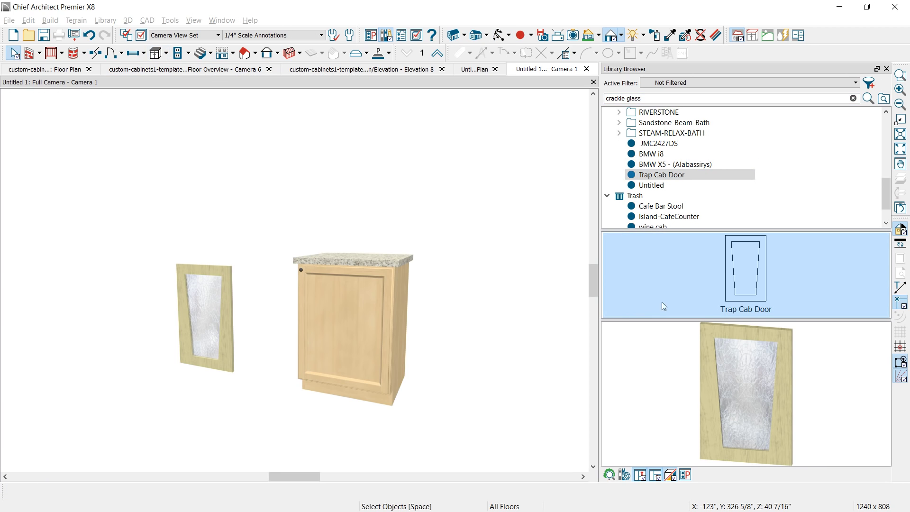
left_click(713, 285)
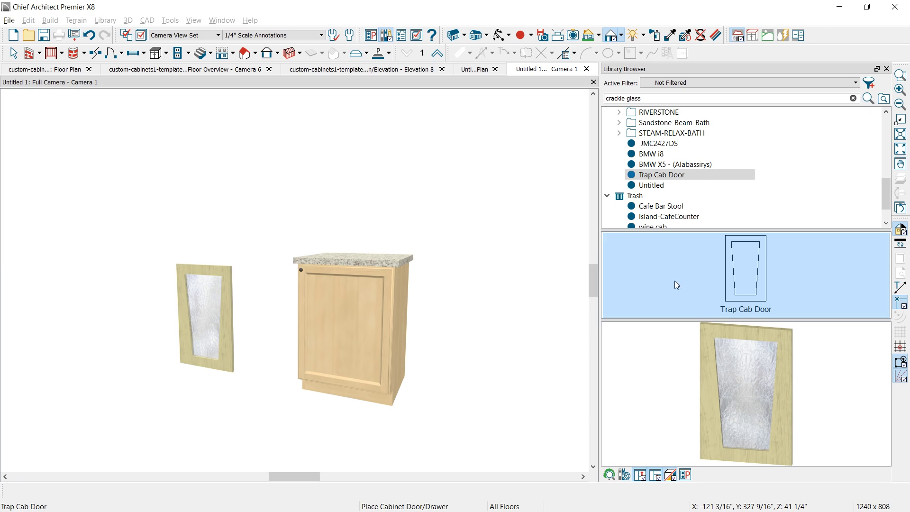
left_click(364, 334)
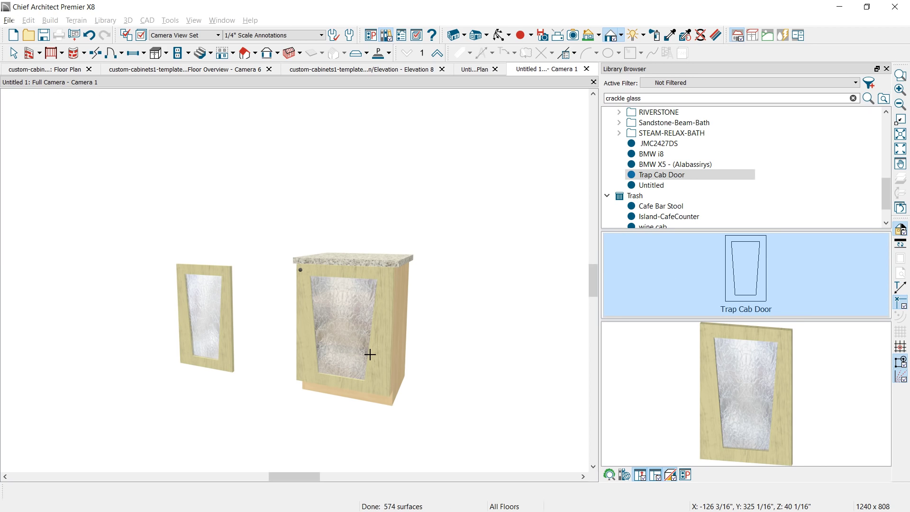
left_click(389, 359)
left_click_drag(388, 359, 478, 368)
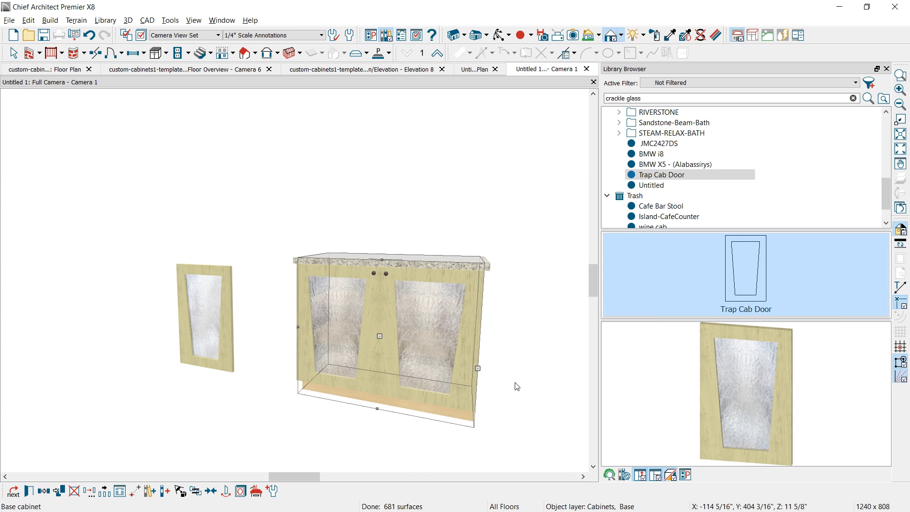
left_click(529, 420)
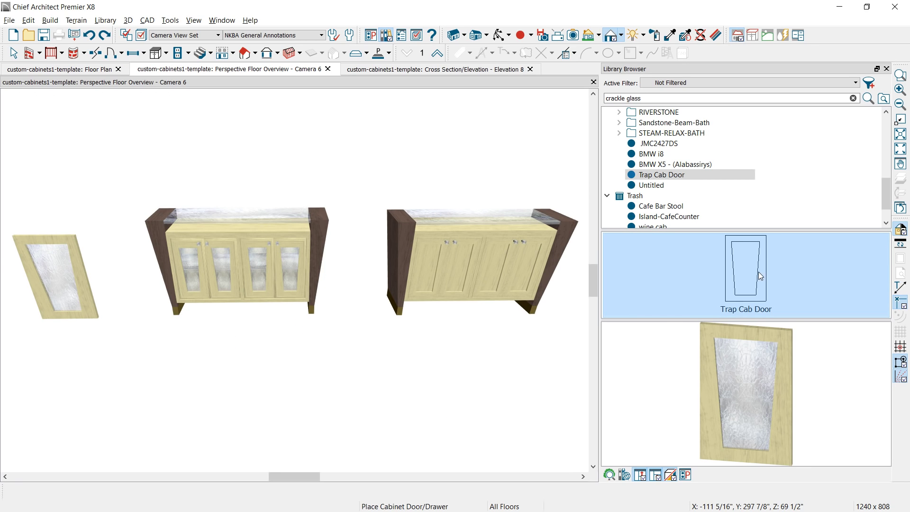
Step: Apply Trap Cab Doors to the right buffet cabinet and enlarge the 3D view
left_click(522, 276)
scroll(353, 311, "up", 2)
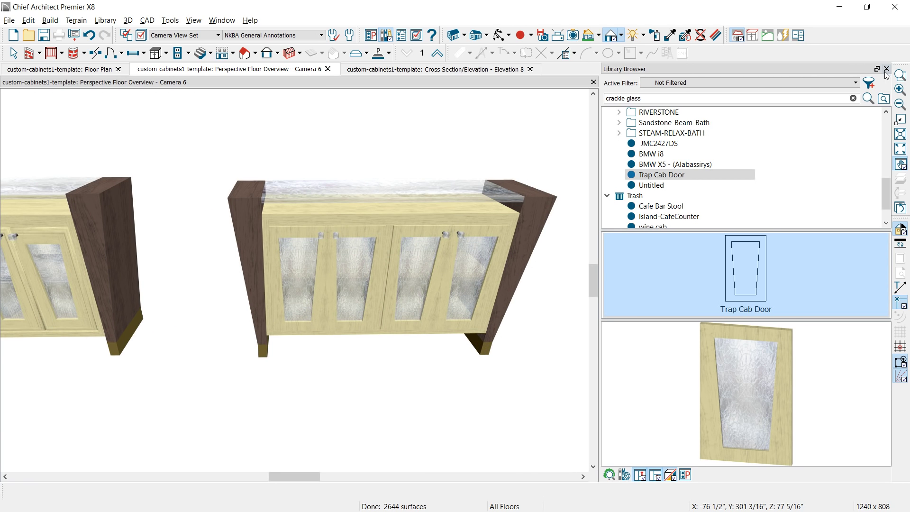
left_click(886, 68)
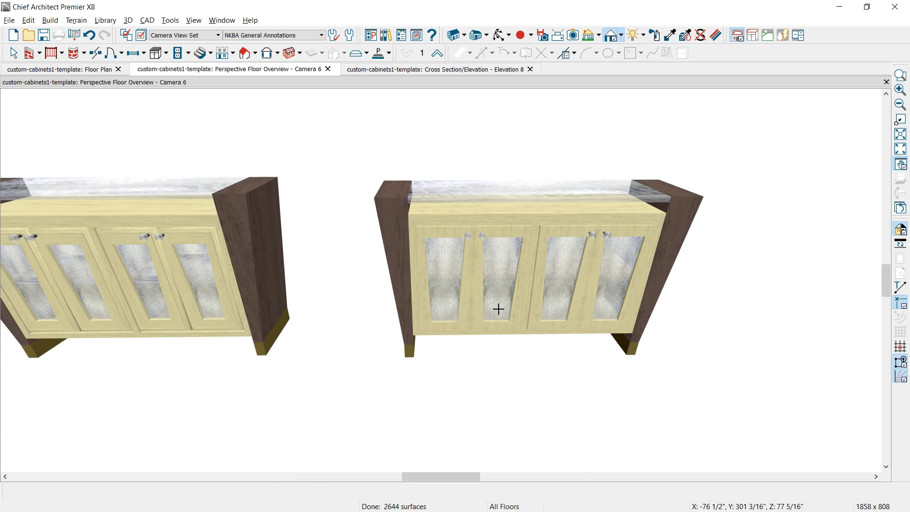
scroll(497, 309, "up", 2)
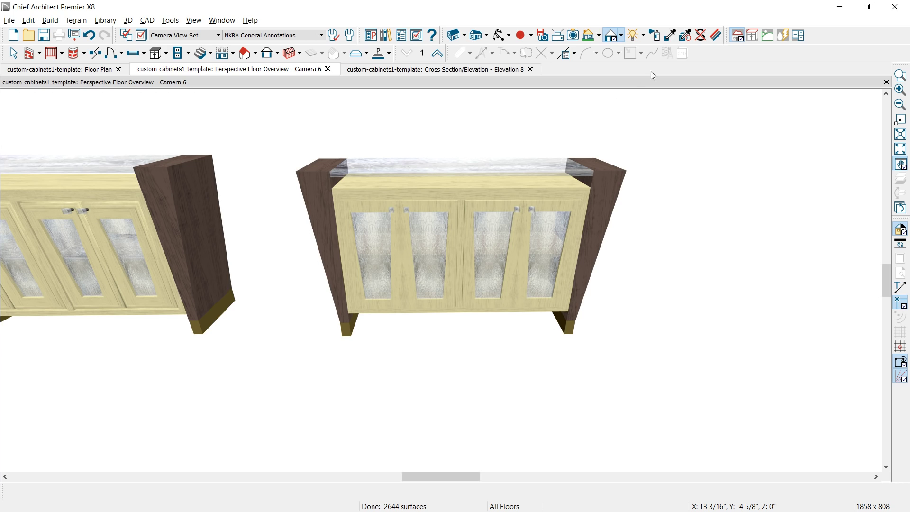
Step: Delete two stray surfaces on the rightmost door and repaint its opening with Crackle Glass
left_click(700, 35)
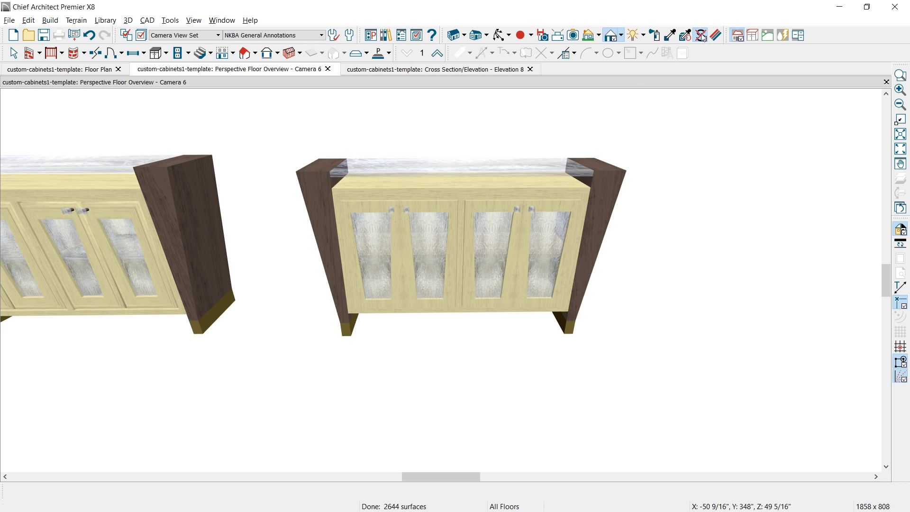
left_click(524, 262)
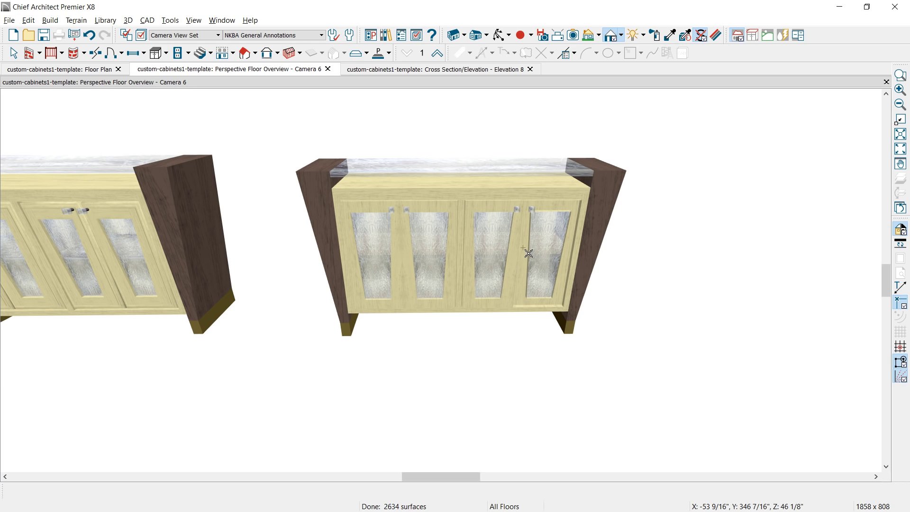
left_click(529, 248)
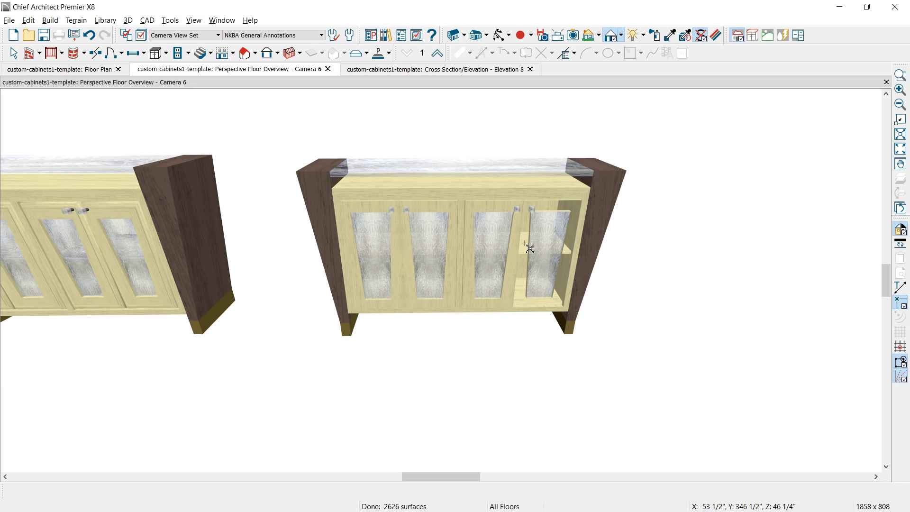
left_click(670, 35)
left_click(567, 164)
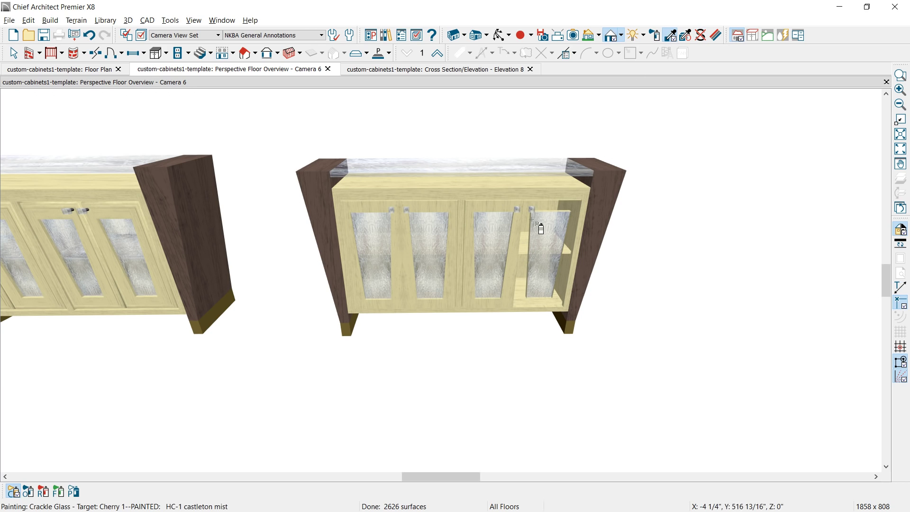
left_click(524, 245)
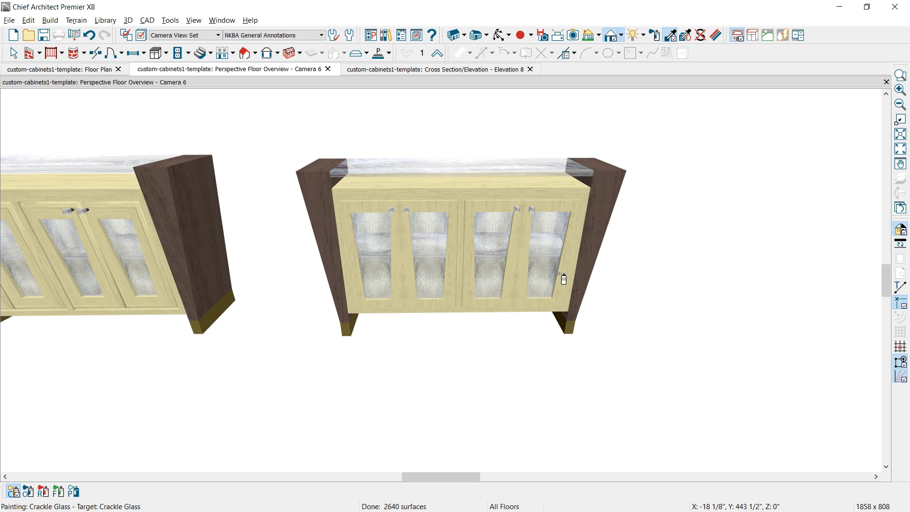